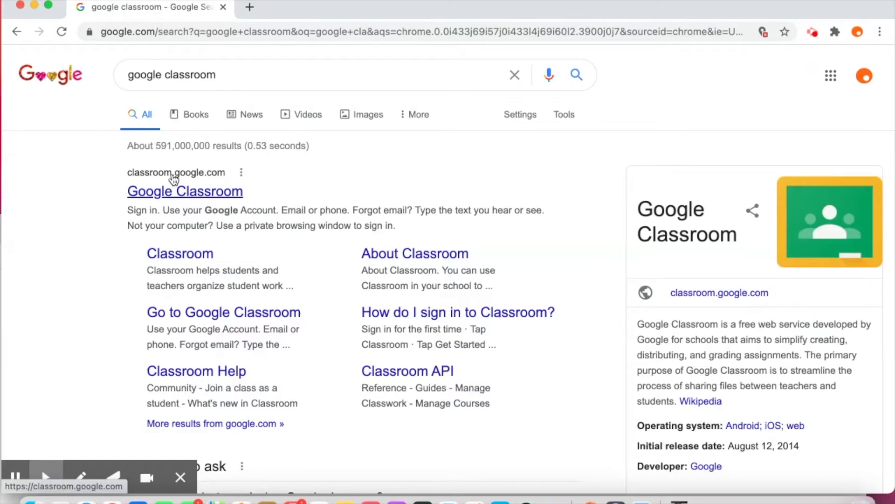
- Move the Classroom shortcut up beside Contacts in the Google apps launcher
scroll(174, 179, up, 2)
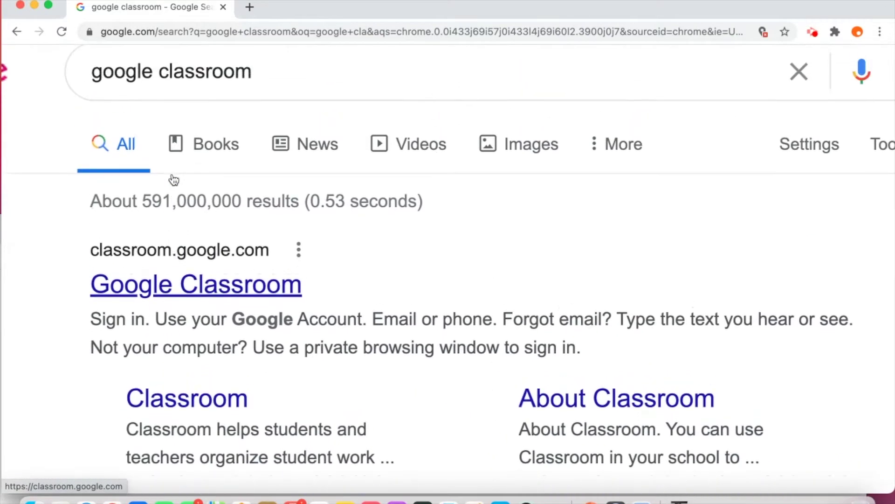
scroll(206, 286, down, 5)
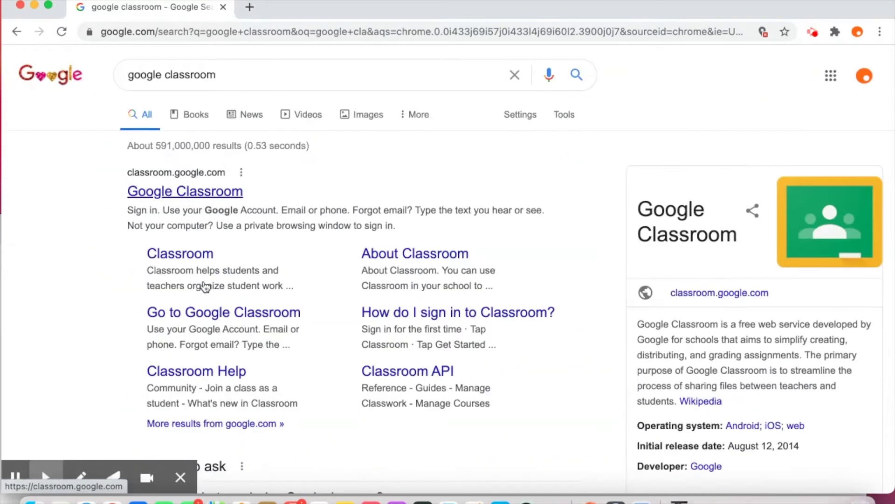
click(830, 79)
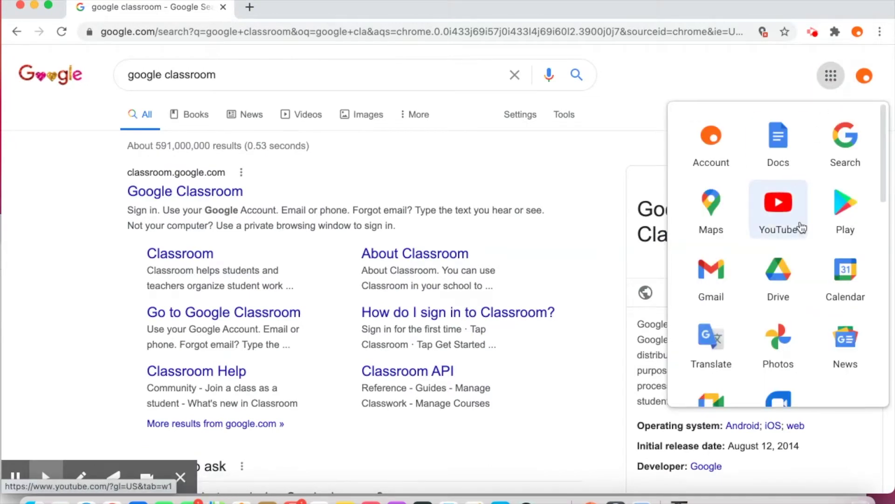
scroll(802, 228, down, 3)
scroll(801, 227, up, 3)
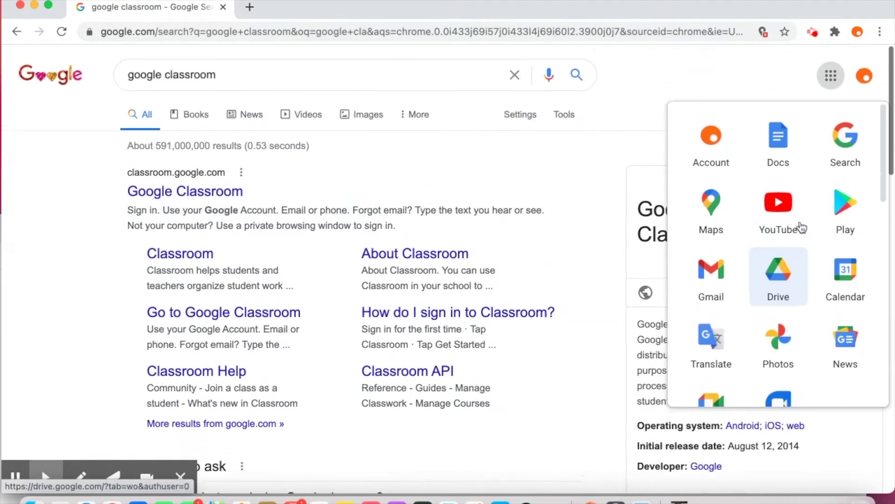
scroll(801, 228, down, 8)
scroll(802, 228, down, 2)
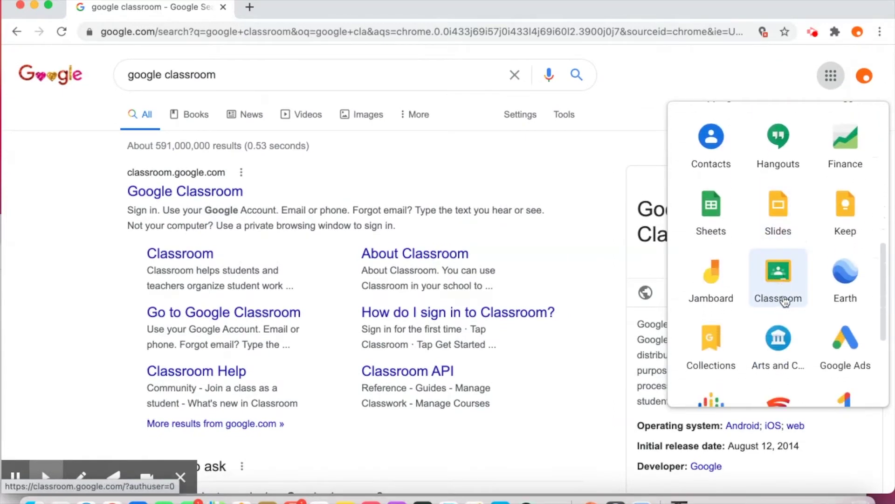
drag(788, 284, 788, 166)
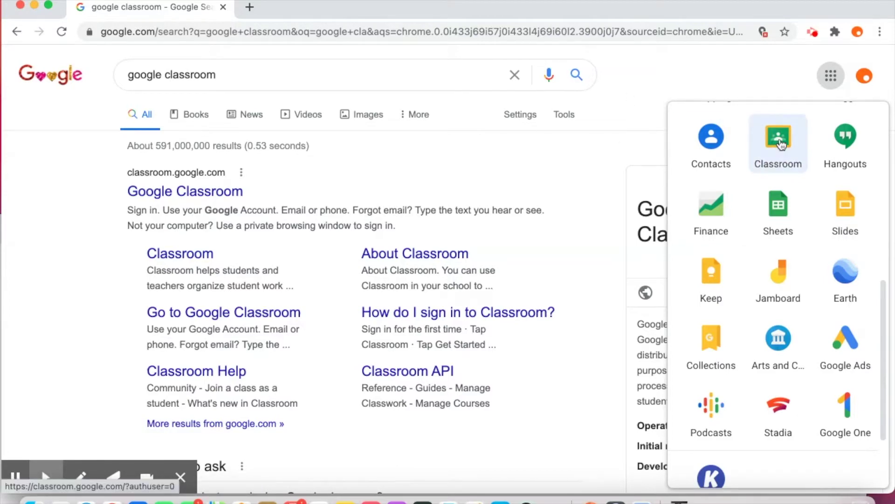
- Open Google Classroom from the search results and continue with the preselected Google account
click(301, 168)
click(205, 193)
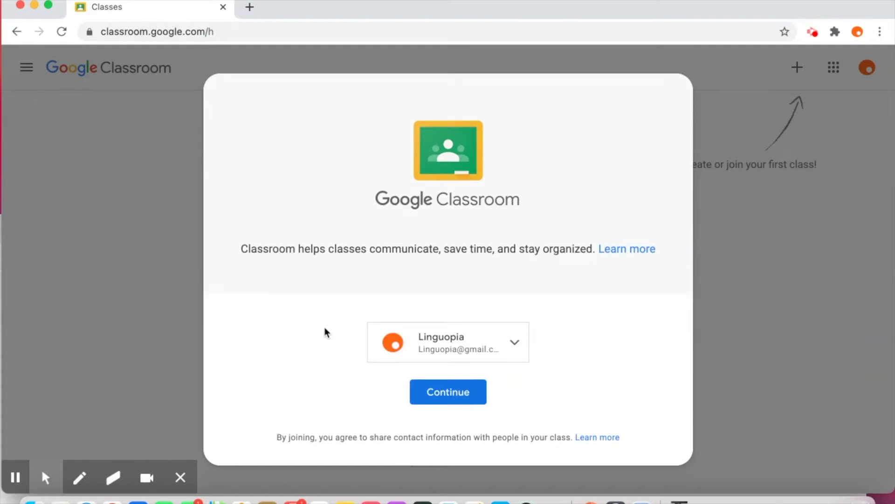
click(447, 393)
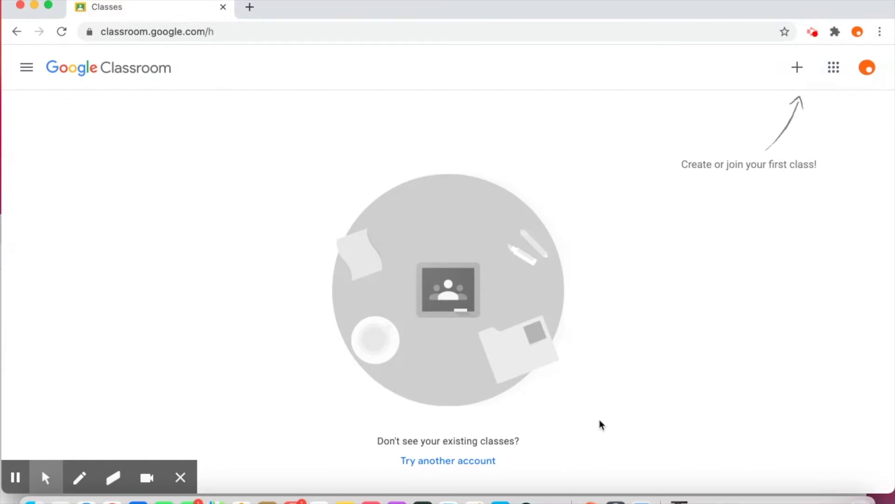
- Start creating a class and accept the notice about not using Classroom at a school with students
scroll(795, 84, up, 3)
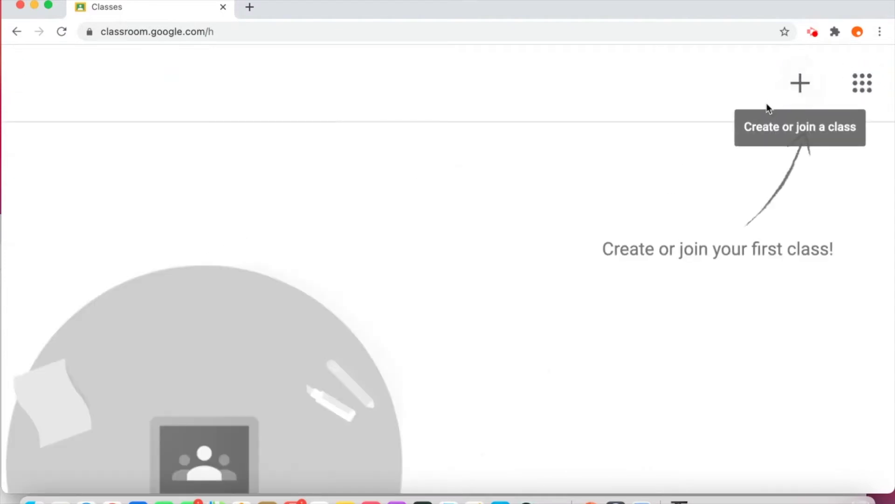
click(801, 84)
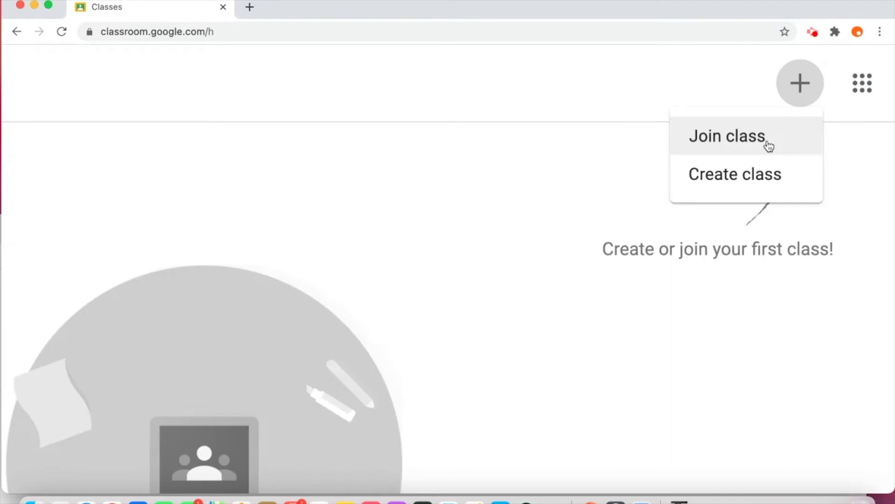
key(super+0)
click(777, 123)
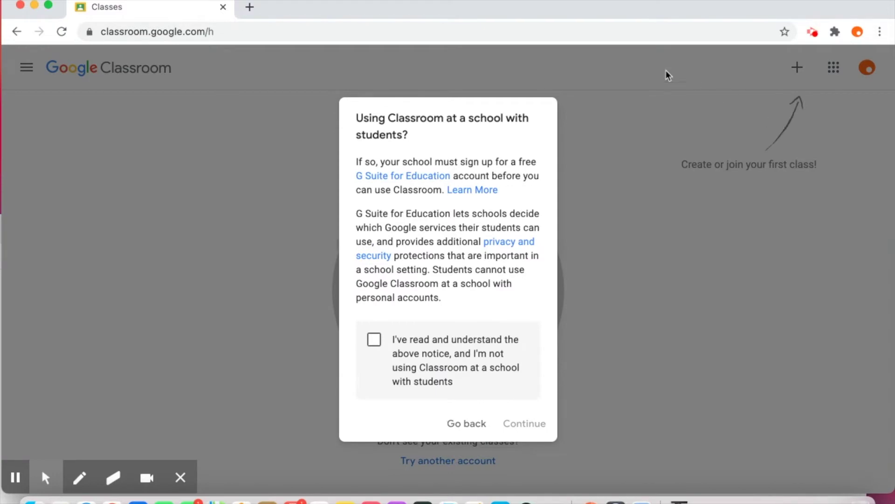
click(374, 340)
click(525, 423)
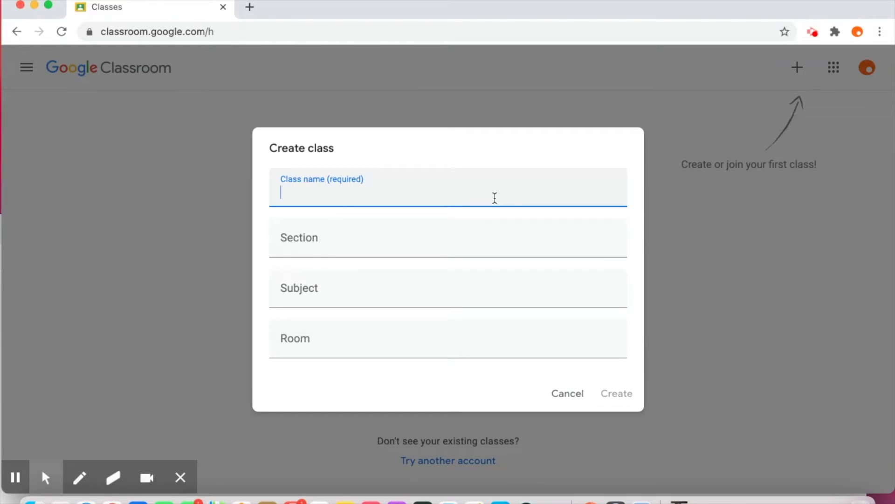
- Enter the class name as "Español: Seño" followed by the teacher's surname
text(Clas)
key(BackSpace)
key(BackSpace)
key(BackSpace)
key(BackSpace)
text(Español )
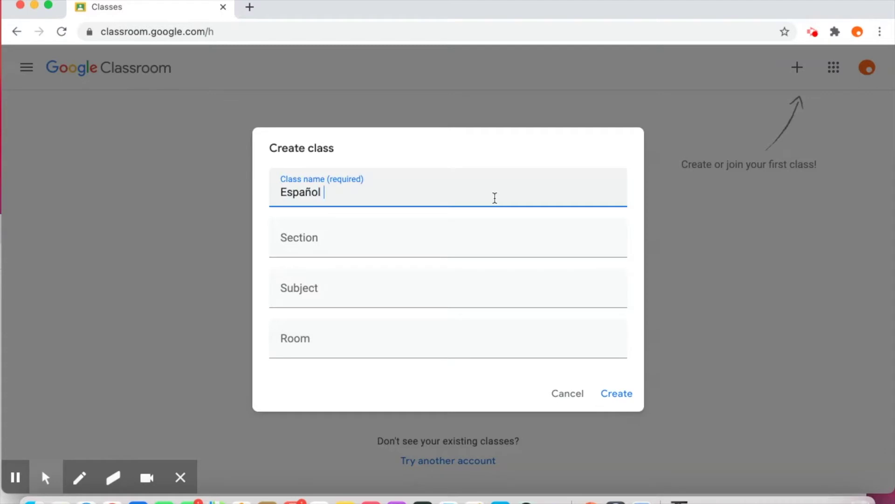
text(: seño Bernabeu)
click(332, 192)
key(BackSpace)
text(S)
- Set the section to 5A, the subject to Español and the room to 26, and create the class
click(311, 252)
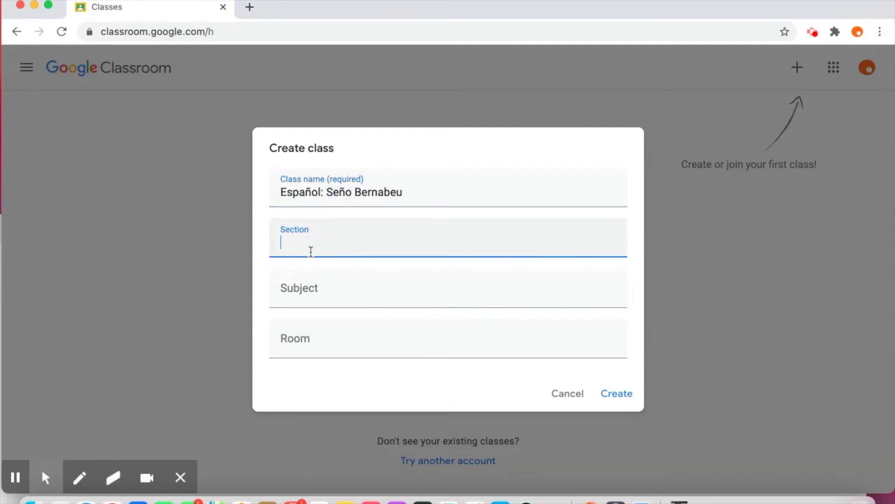
text(5A)
click(311, 293)
text(Español)
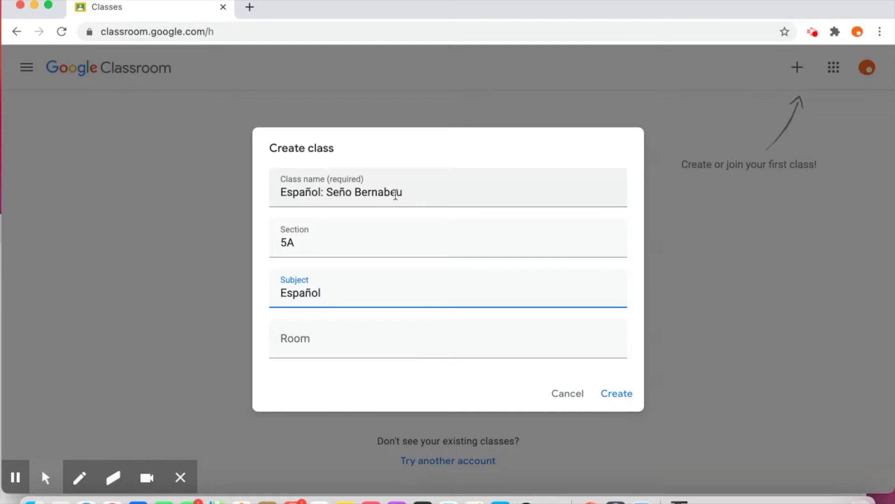
click(327, 350)
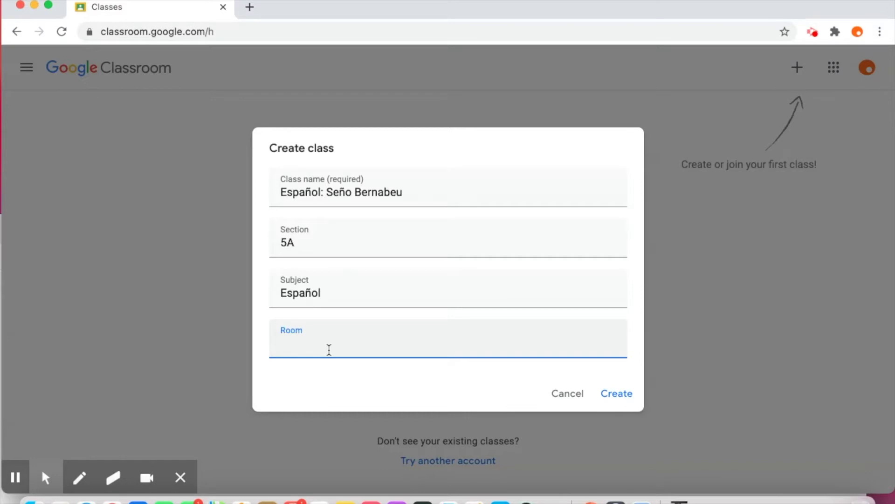
text(26)
click(376, 380)
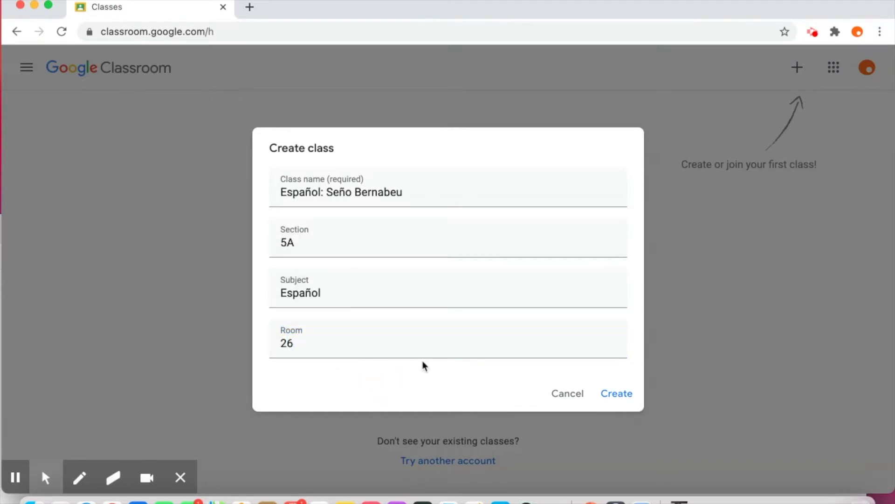
click(617, 393)
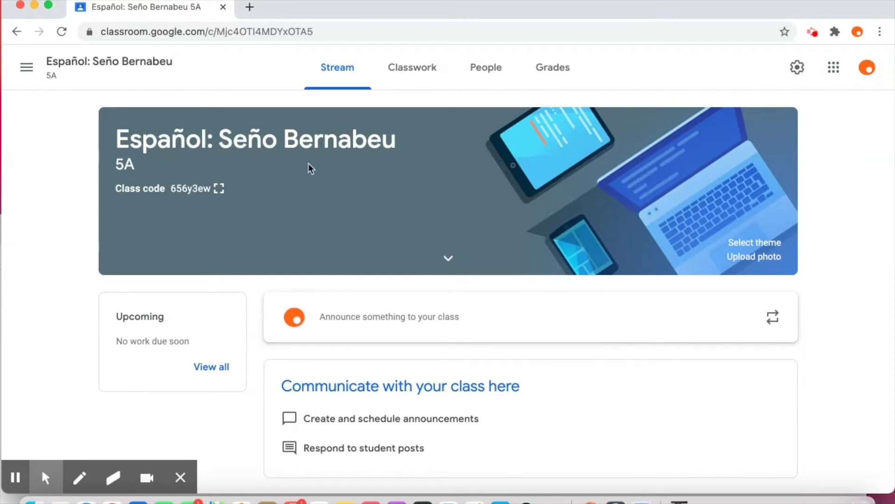
click(116, 137)
drag(115, 138, 388, 131)
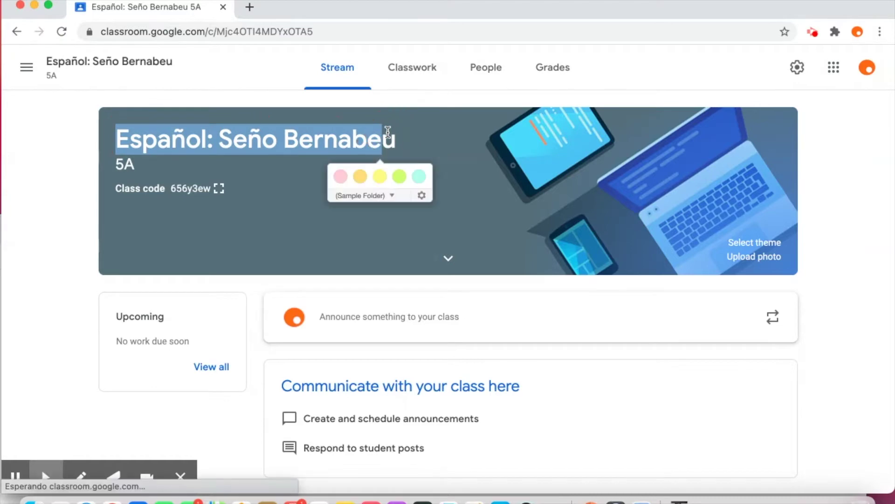
click(157, 160)
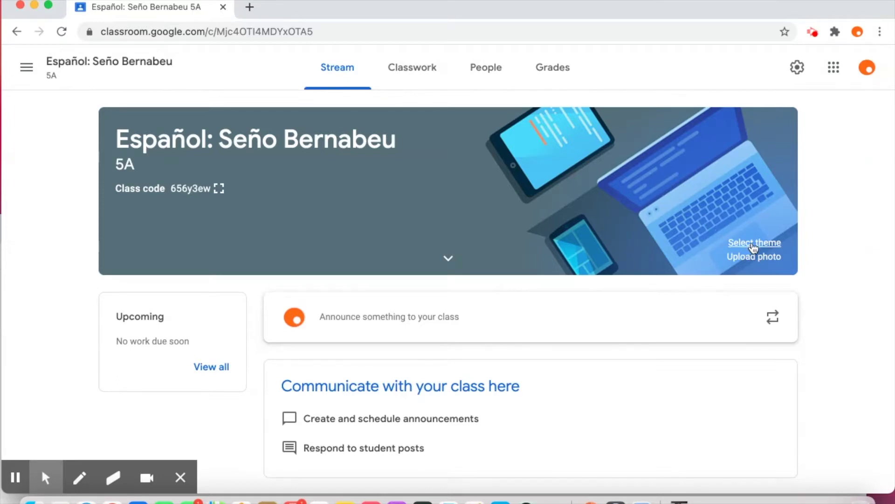
- Open the class theme gallery and look through the General and Math & Science header images
scroll(754, 245, up, 3)
scroll(754, 245, up, 3)
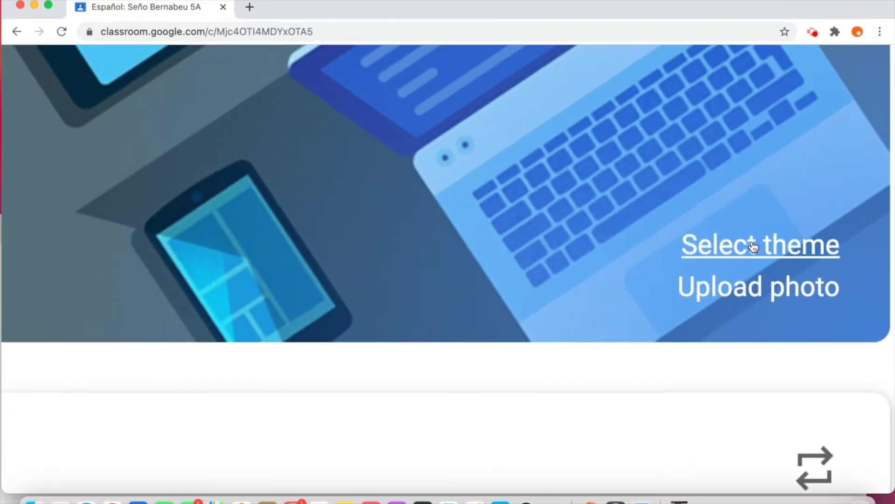
click(715, 254)
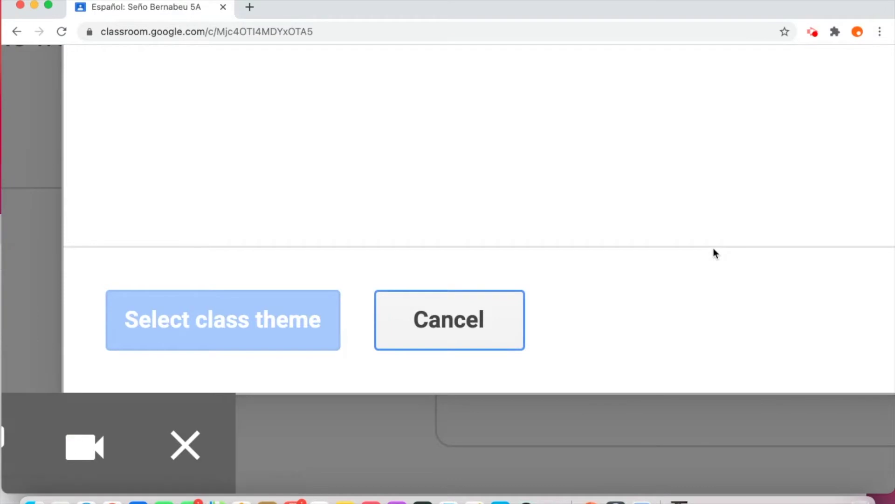
scroll(715, 253, down, 6)
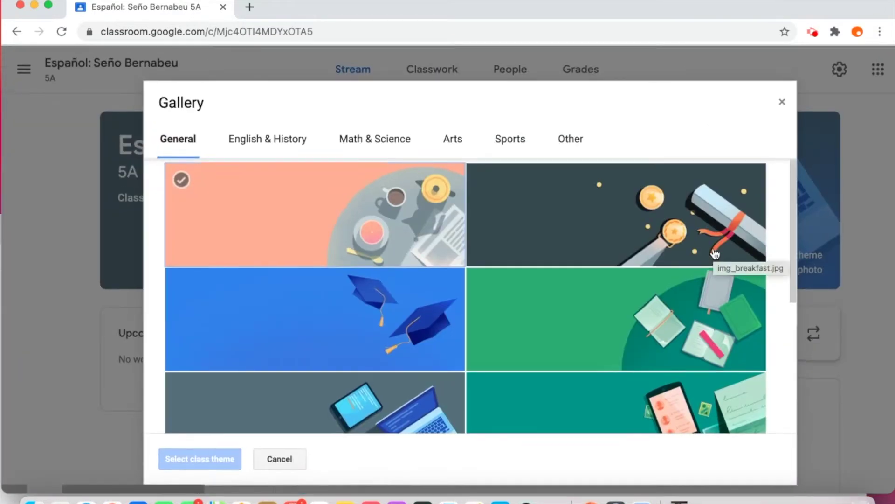
scroll(715, 253, down, 3)
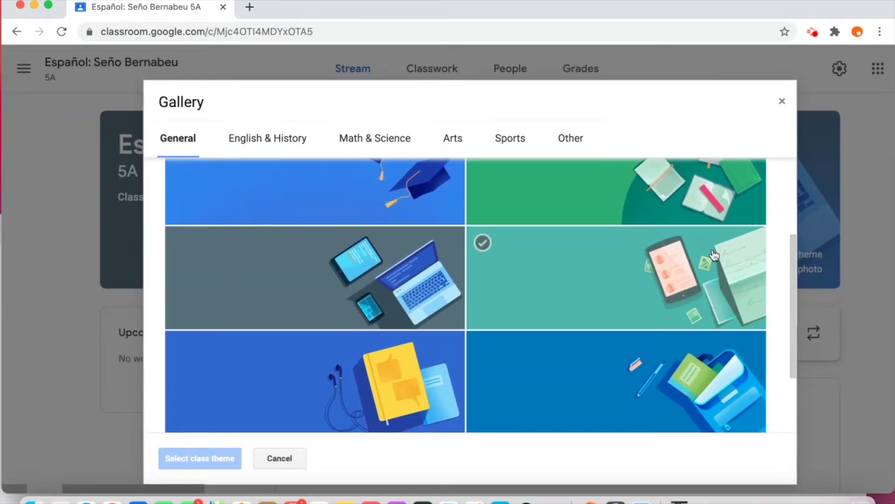
scroll(715, 253, down, 4)
scroll(715, 255, up, 2)
scroll(715, 255, up, 5)
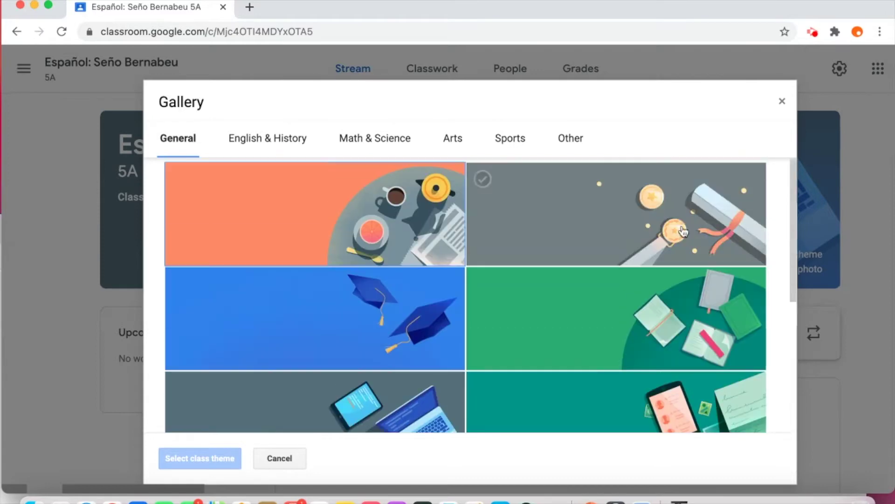
click(394, 145)
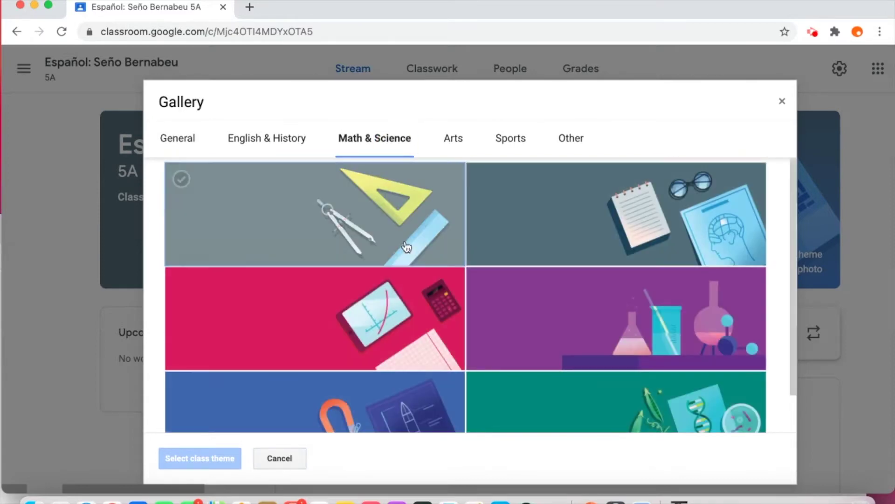
scroll(411, 274, down, 1)
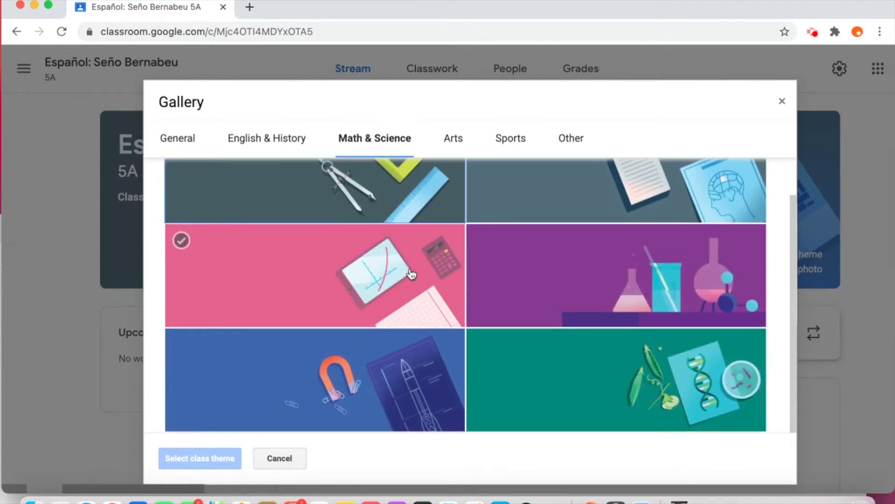
scroll(412, 275, down, 1)
scroll(412, 274, up, 1)
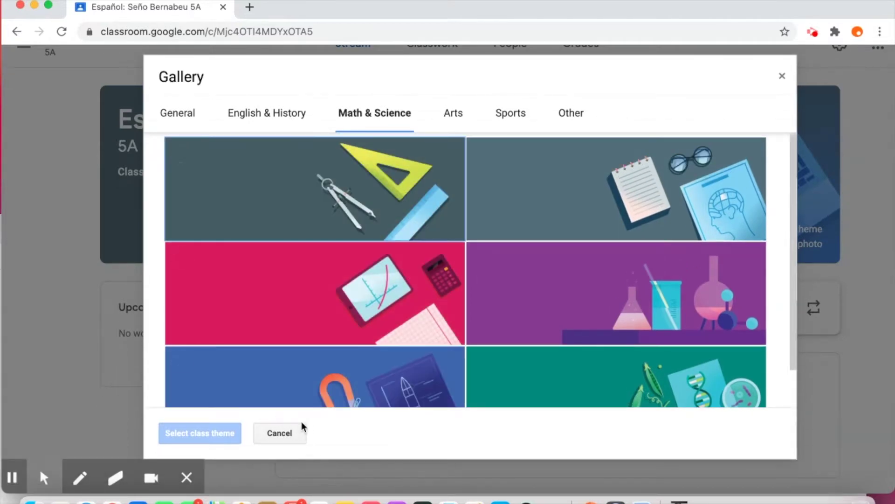
scroll(294, 299, up, 1)
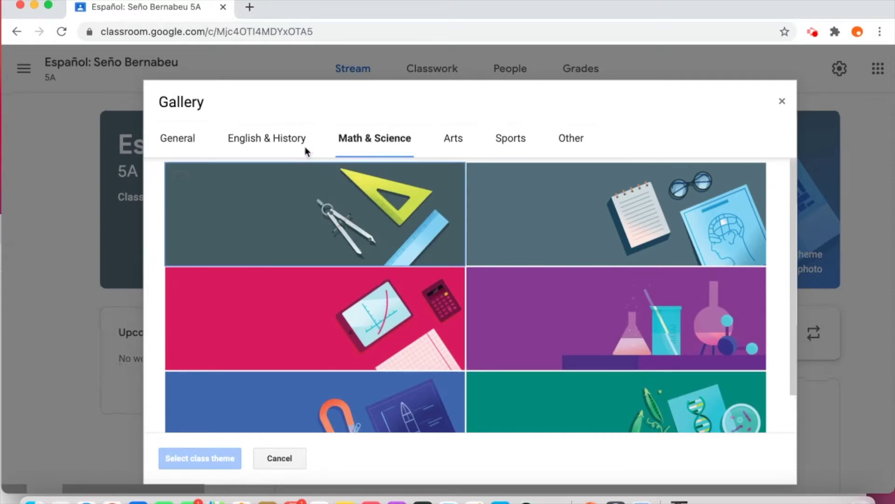
- Apply the orange breakfast-table image from the General category as the class theme
click(186, 138)
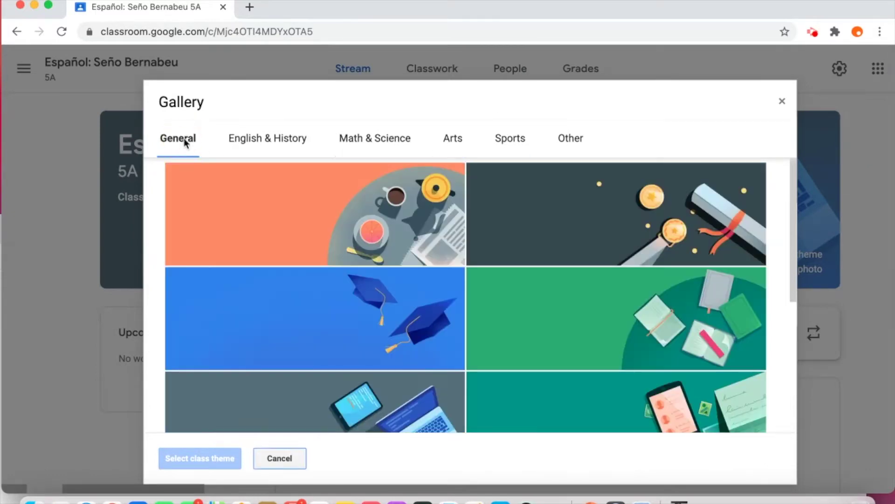
click(262, 213)
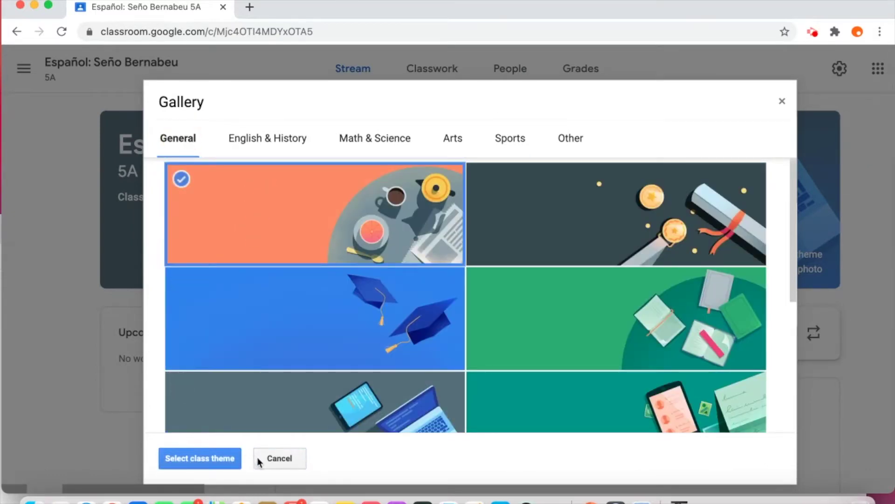
click(214, 461)
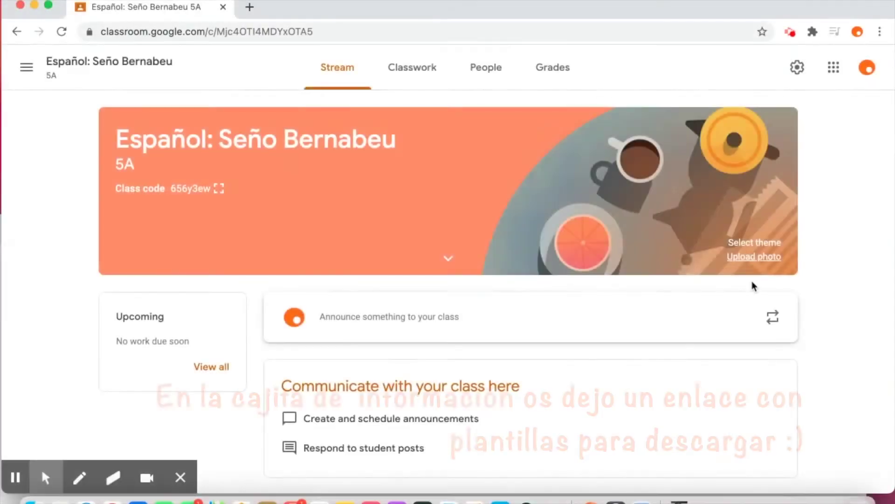
- Look at the option for uploading a custom header photo and close the upload gallery without choosing an image
scroll(754, 286, up, 5)
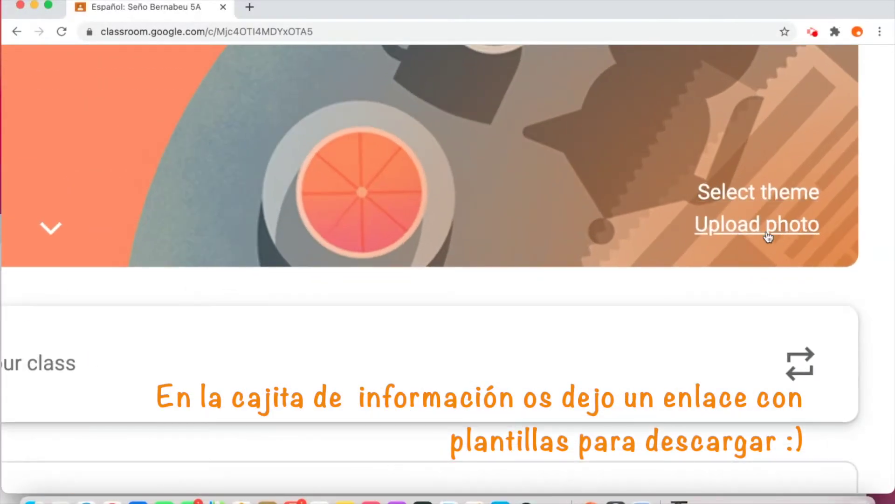
scroll(874, 187, down, 2)
scroll(874, 186, down, 3)
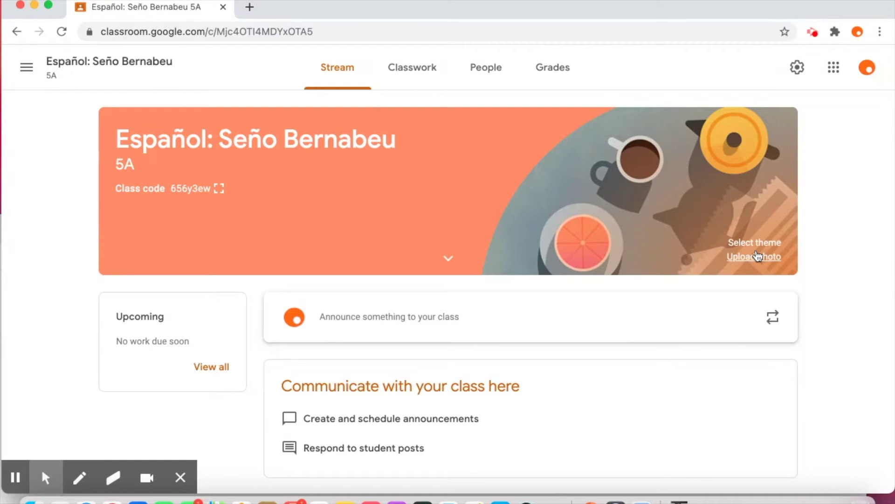
click(749, 262)
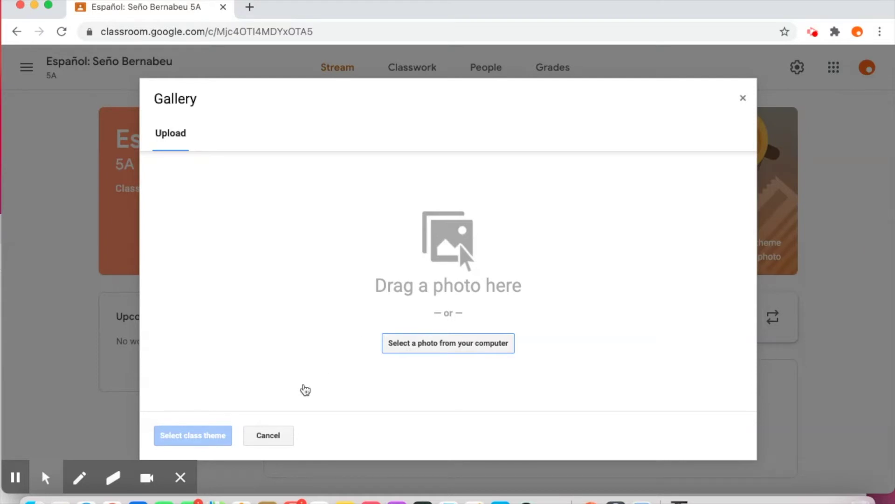
click(290, 436)
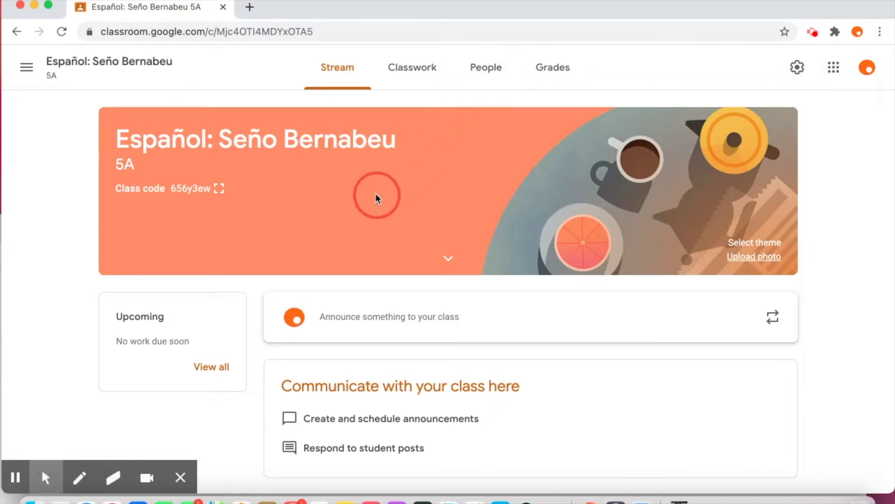
- Display the class code enlarged from the class header, then close the enlarged view
click(180, 199)
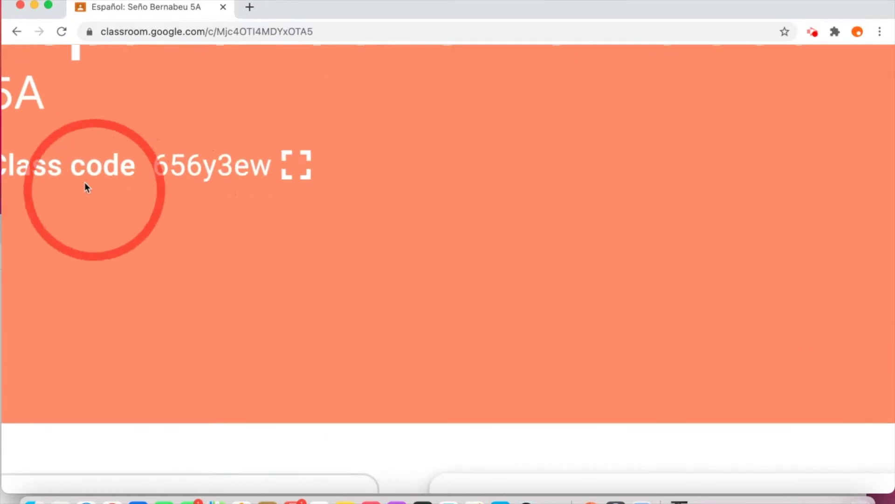
key(Escape)
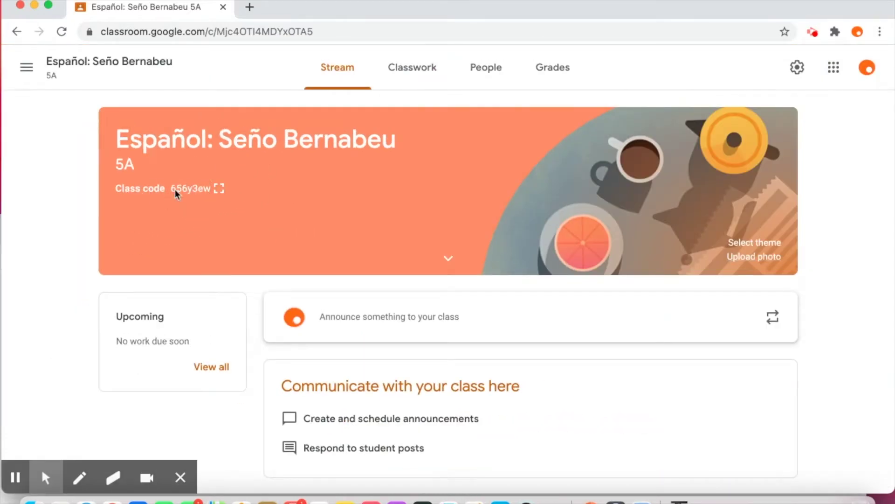
click(218, 189)
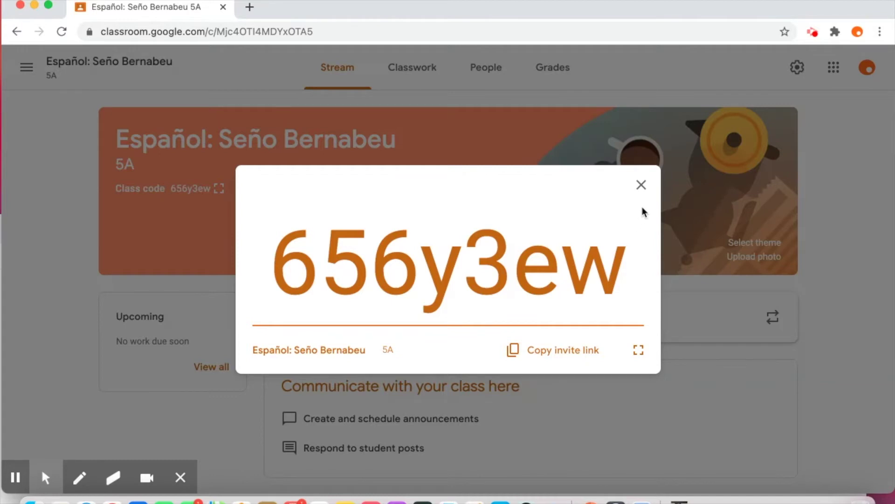
click(642, 186)
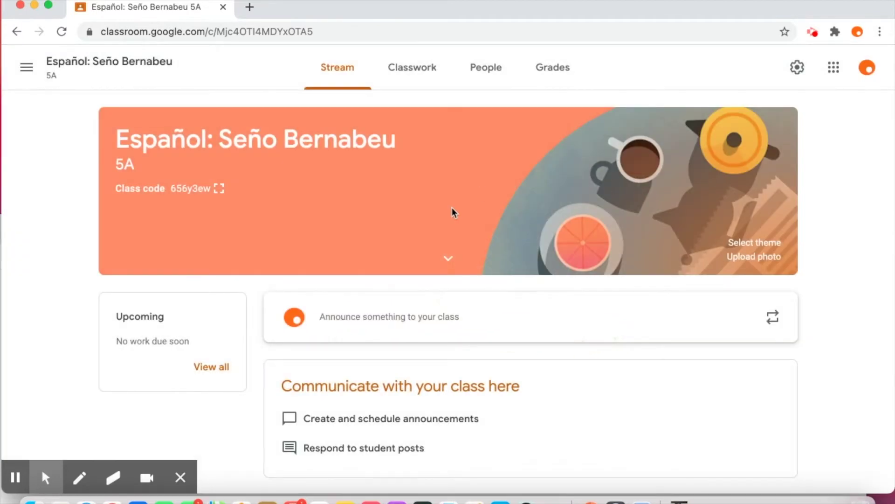
- Invite a student to the class by searching for "lingu" and choosing the first matching contact
click(488, 72)
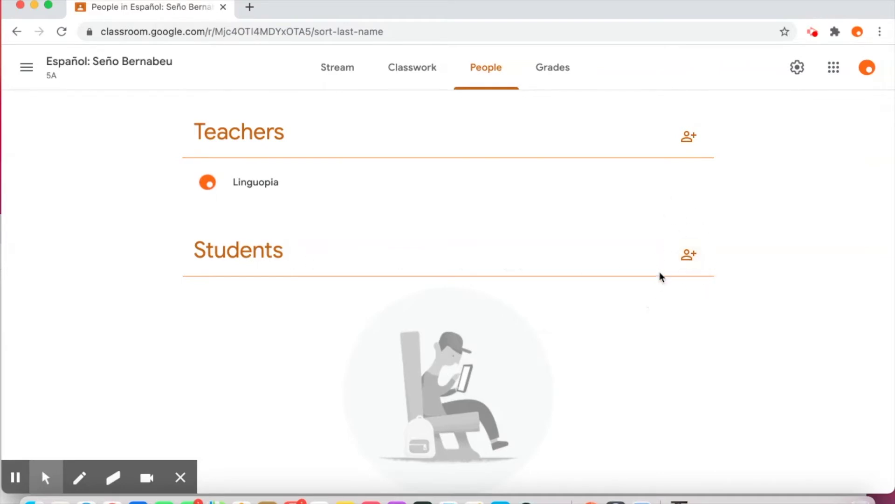
click(690, 258)
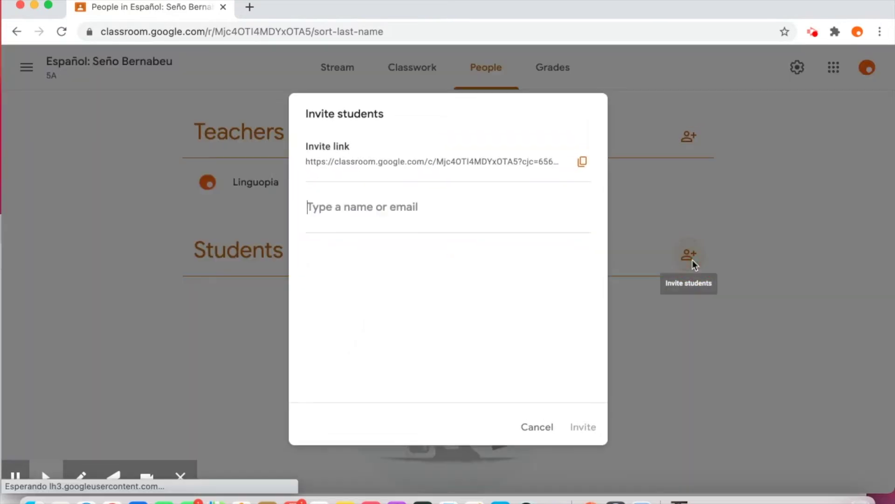
click(399, 215)
text(lingu)
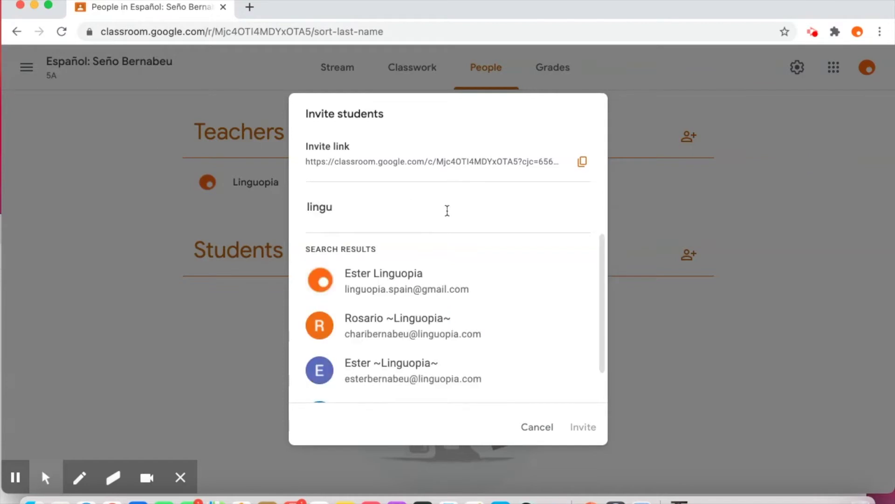
click(370, 284)
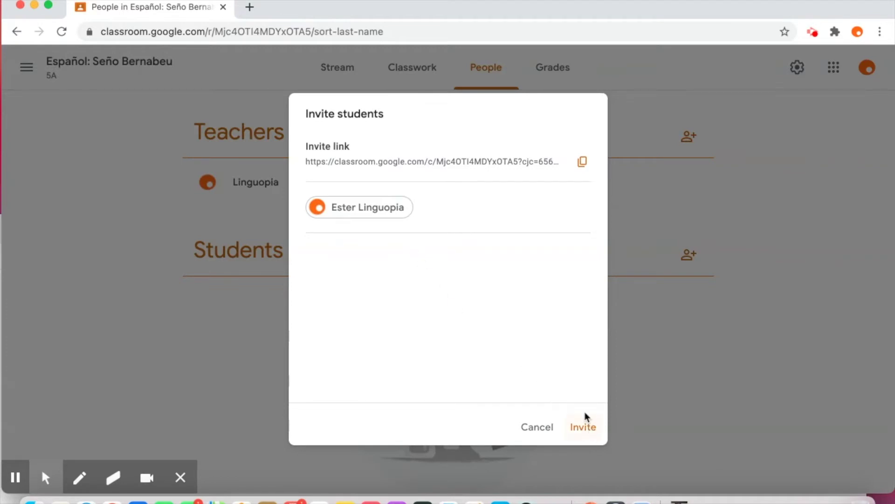
click(578, 428)
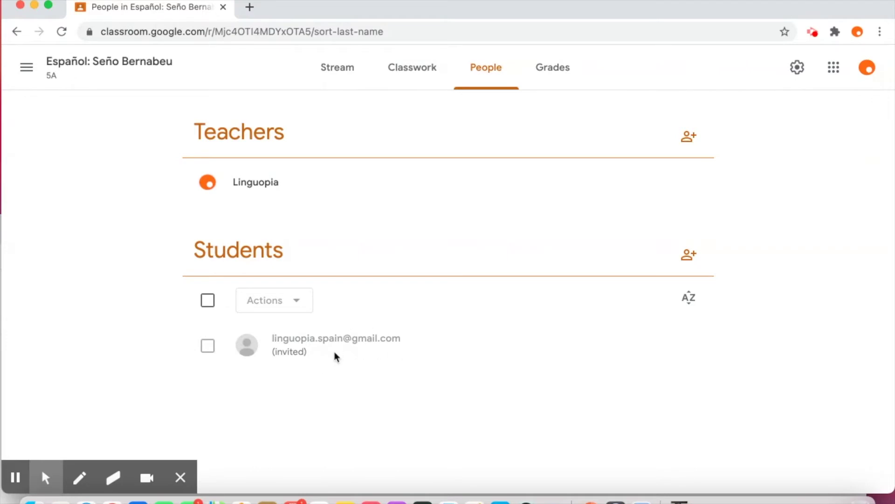
- Select the invited student to view the available actions, then clear the selection without applying any
click(208, 300)
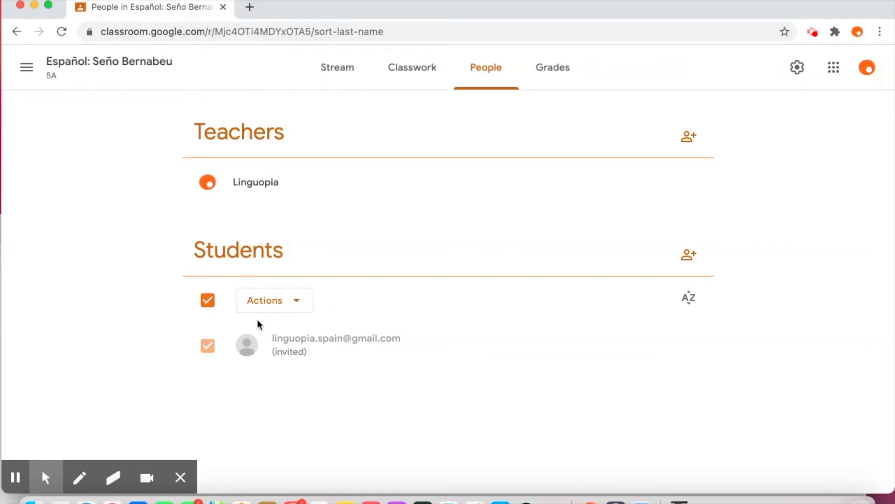
click(208, 302)
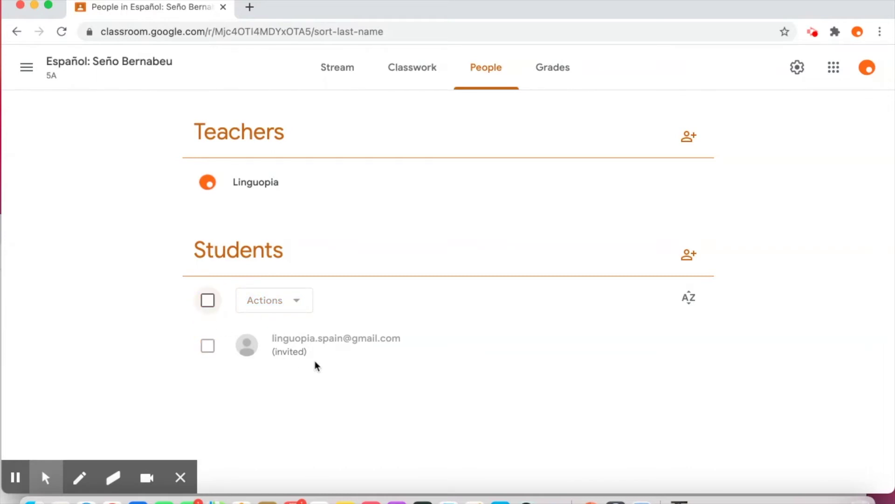
click(364, 343)
click(208, 346)
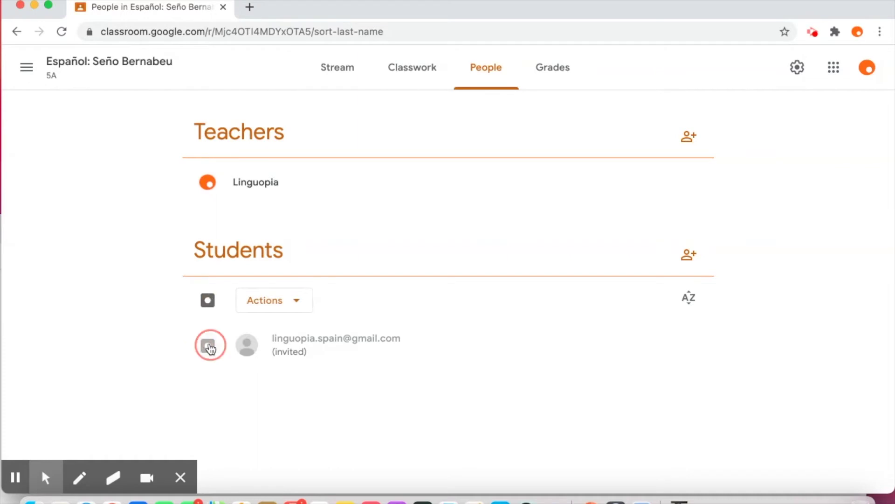
click(291, 302)
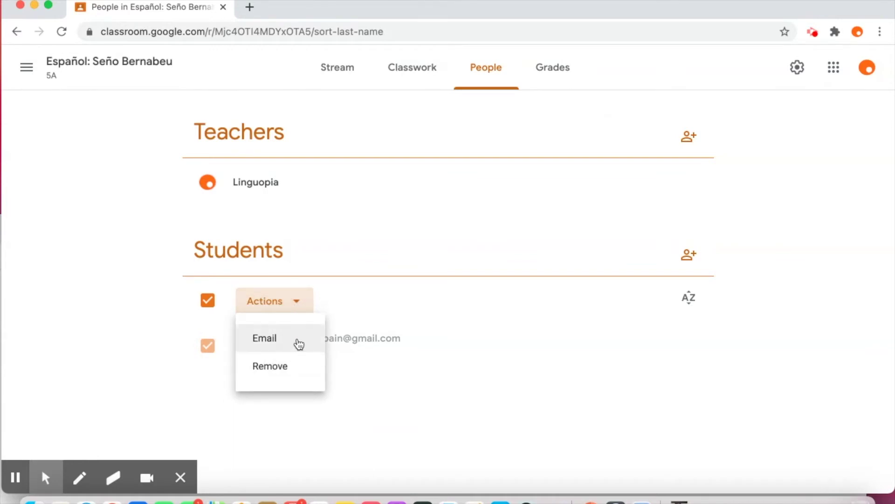
click(362, 314)
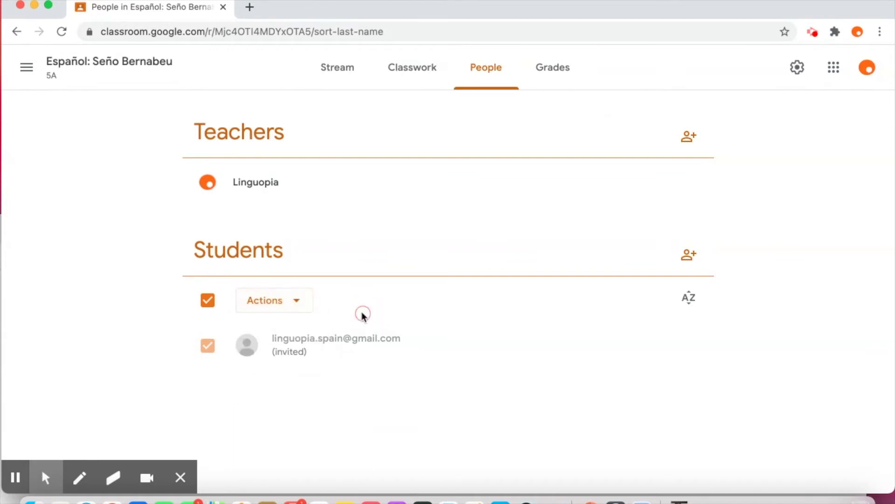
click(213, 303)
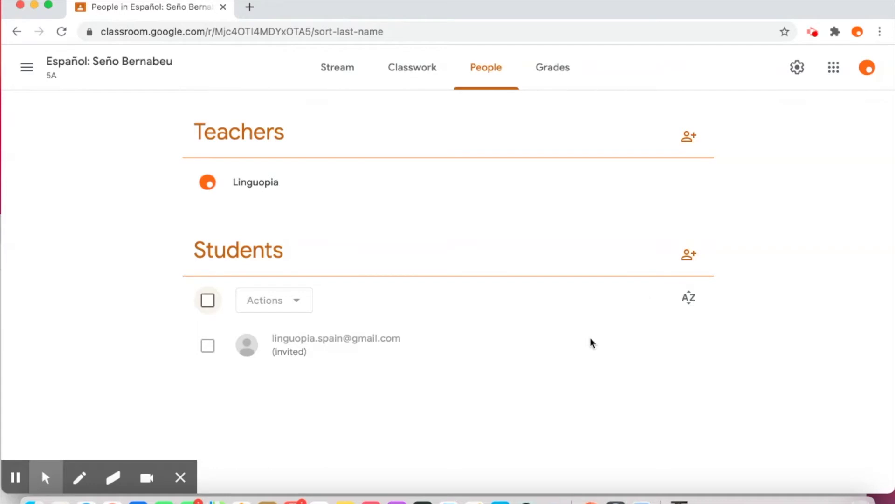
- Start a new assignment in the class's classwork and dismiss the notice about posting or planning ahead
click(424, 83)
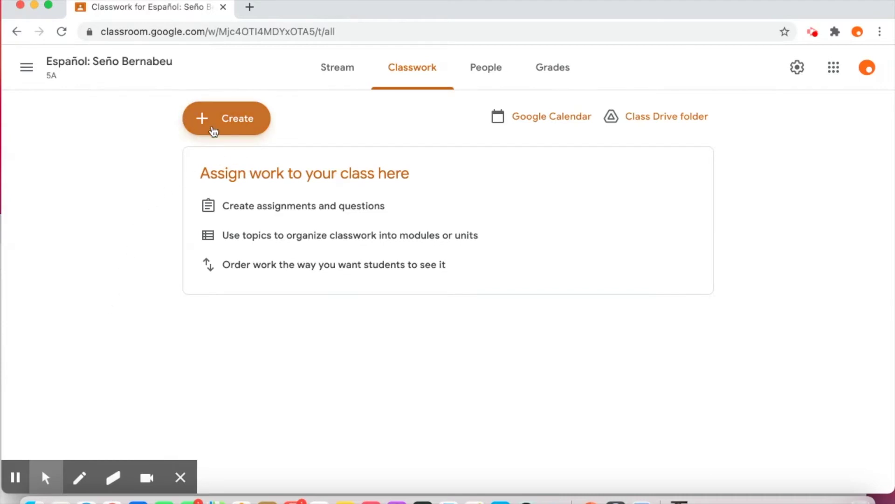
scroll(213, 127, up, 5)
scroll(186, 161, down, 5)
click(239, 119)
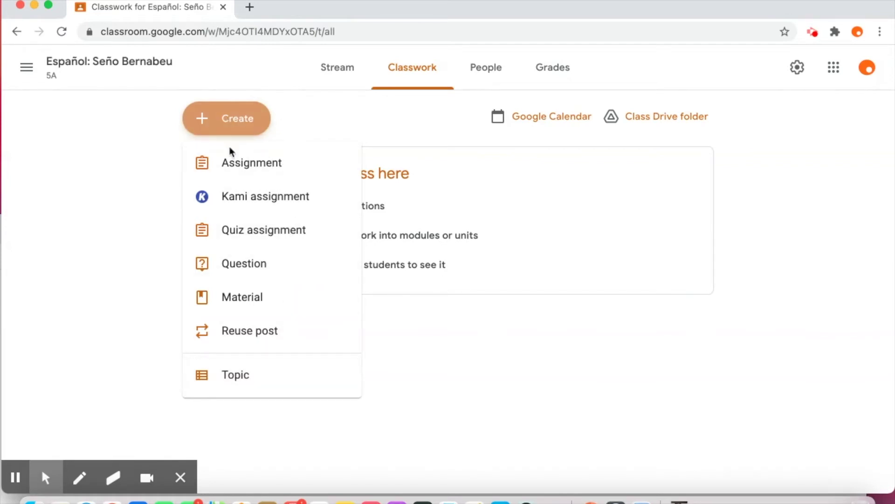
click(238, 163)
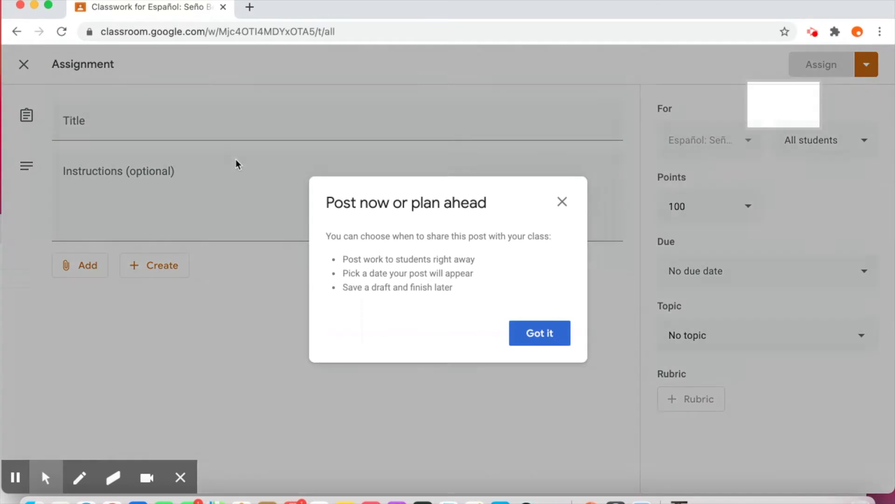
click(546, 335)
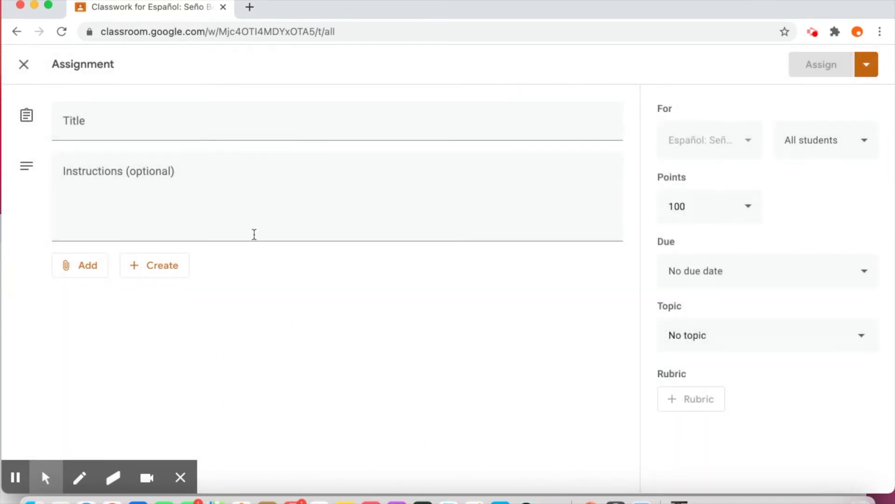
- Title the assignment "Repaso abecedario"
click(256, 133)
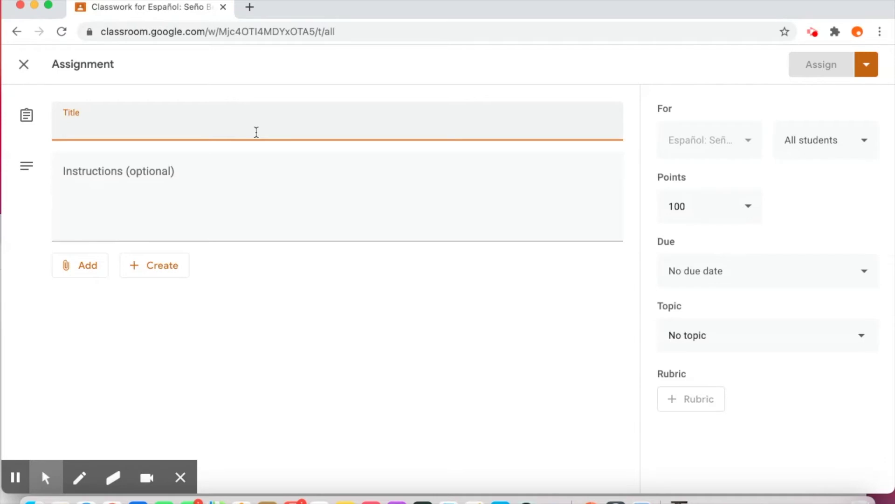
text(Re)
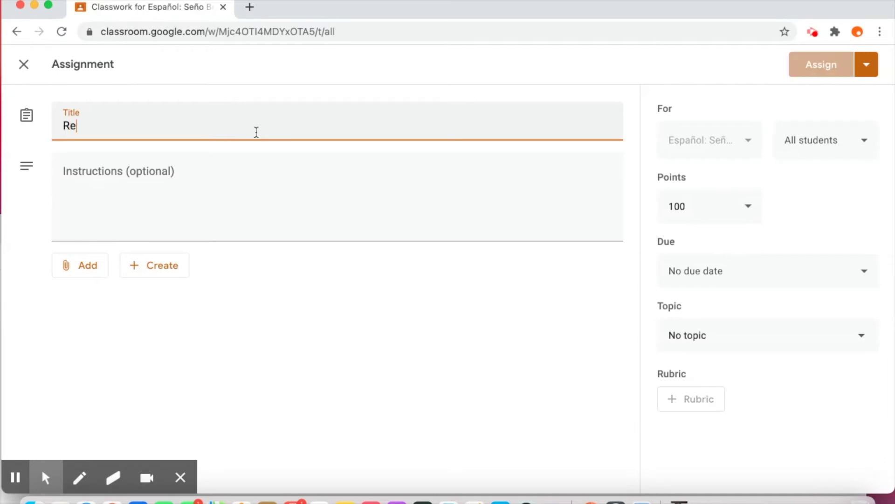
text(paso )
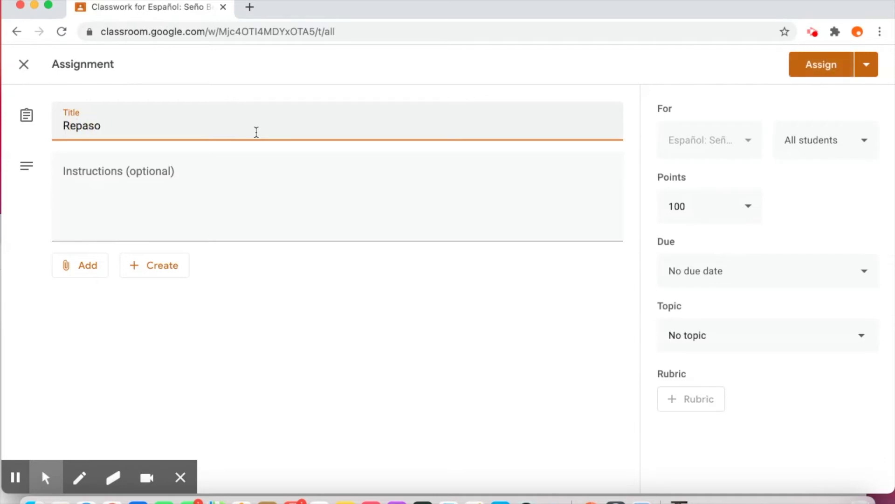
text(abecedario)
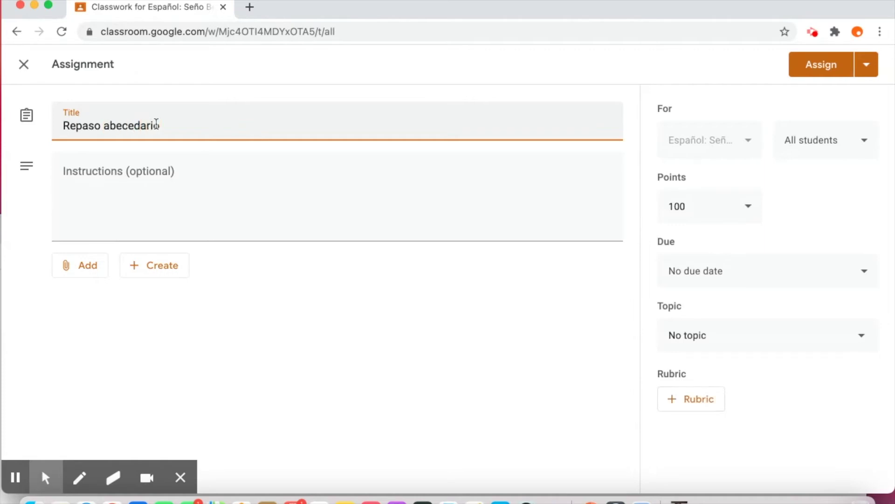
- Write the assignment instructions "escucha la canción dos veces y practica las letras"
click(197, 186)
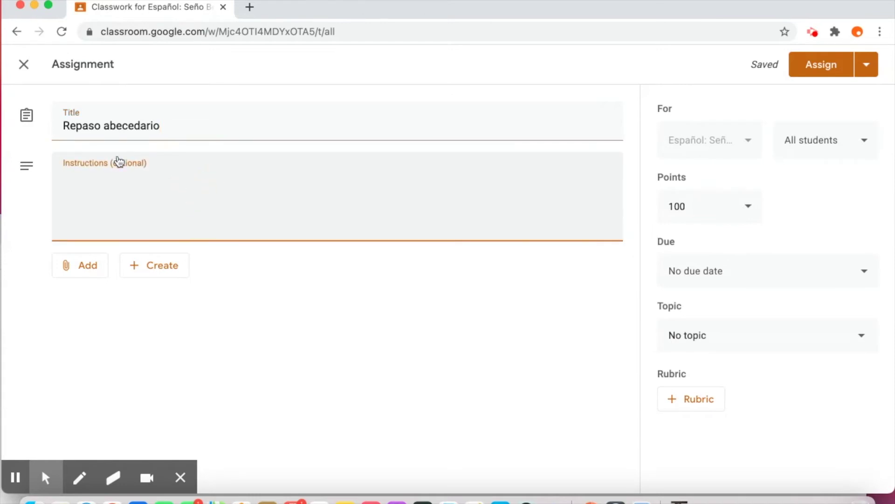
text(escucha la canción y practi)
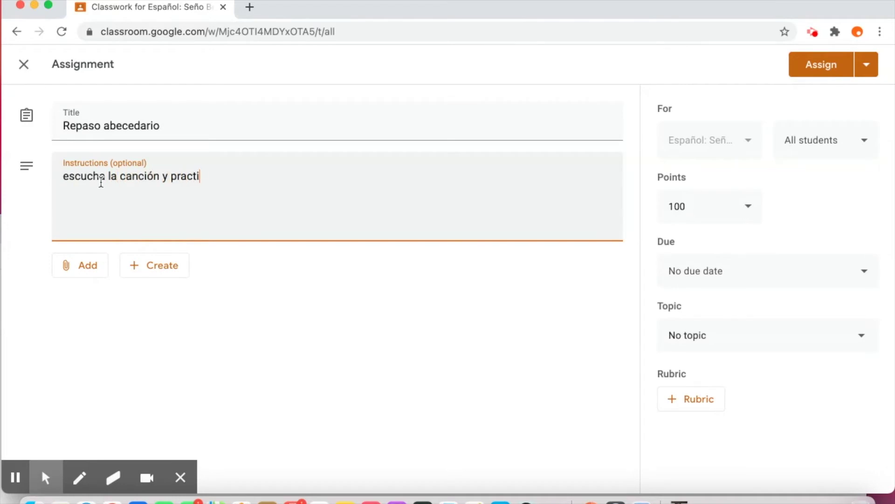
text(ca las letras)
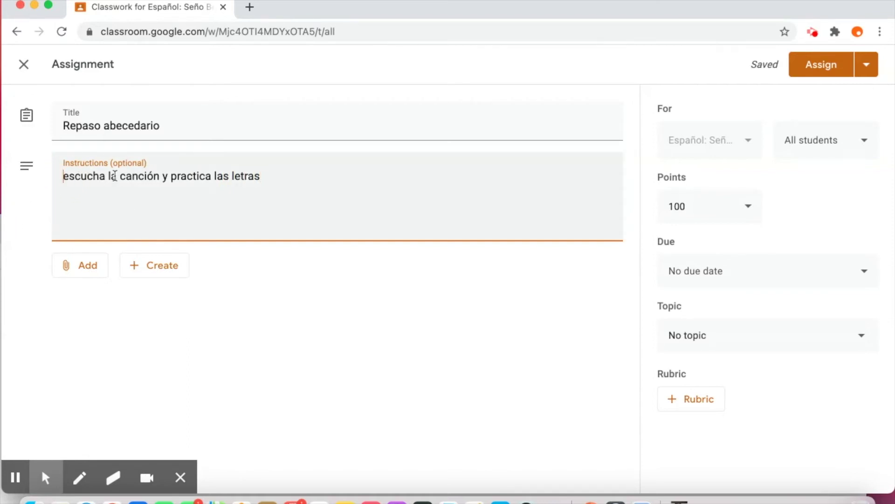
click(159, 175)
text(dos vece)
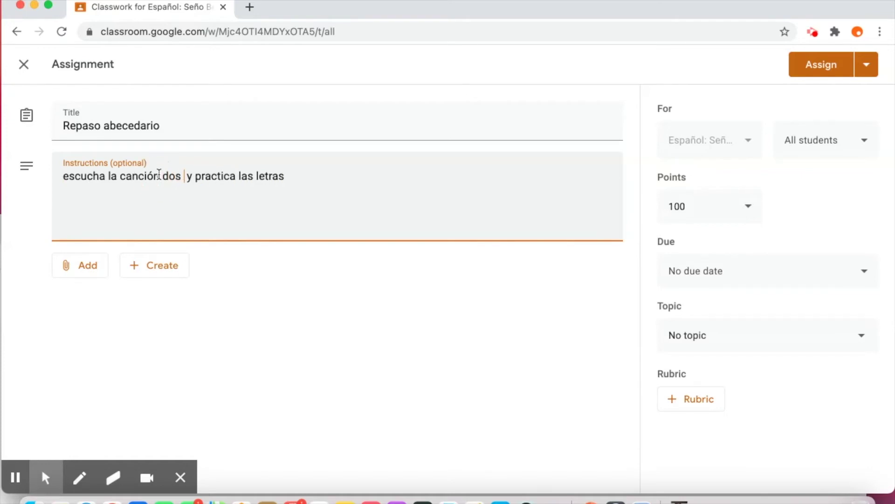
text(s)
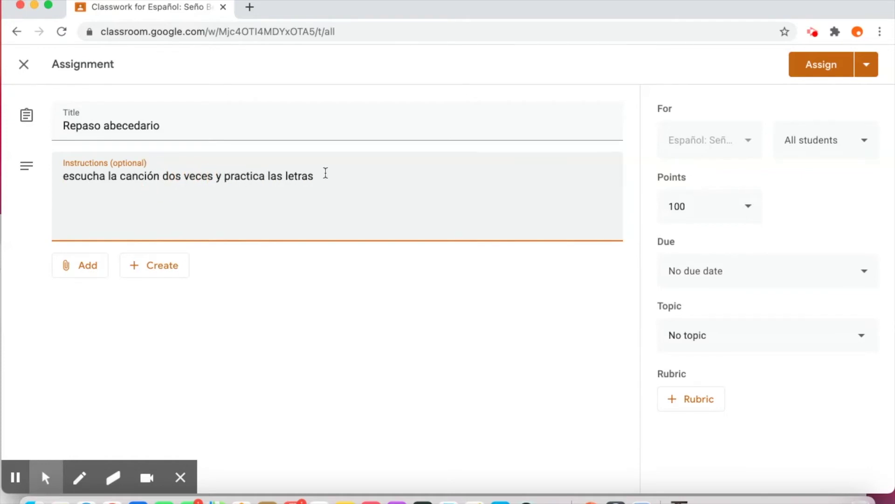
key(BackSpace)
text(s)
click(74, 268)
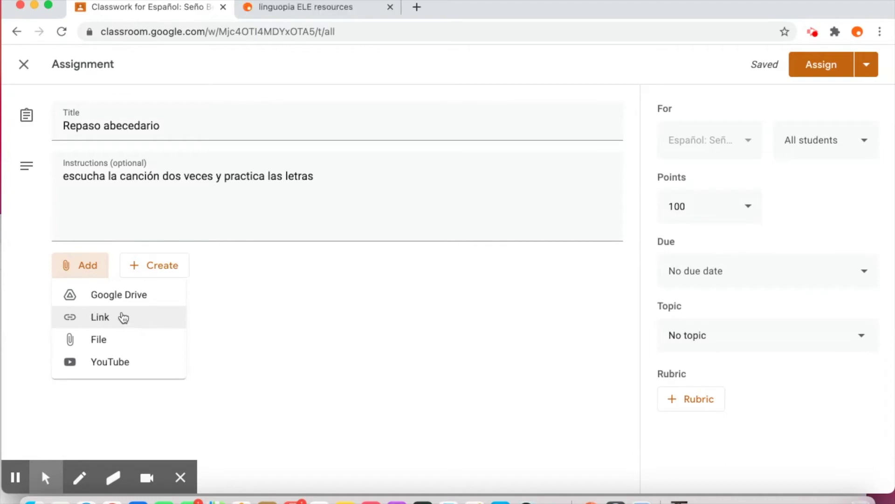
click(354, 13)
click(324, 36)
key(cmd+c)
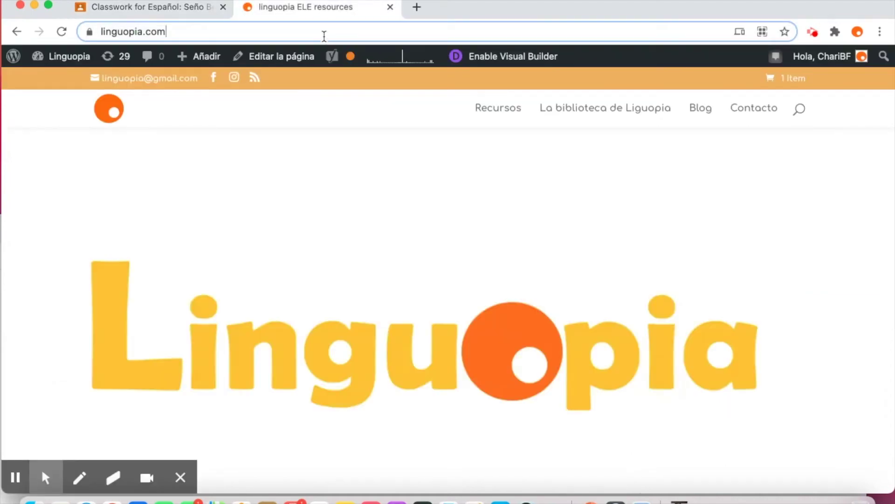
click(199, 11)
click(119, 316)
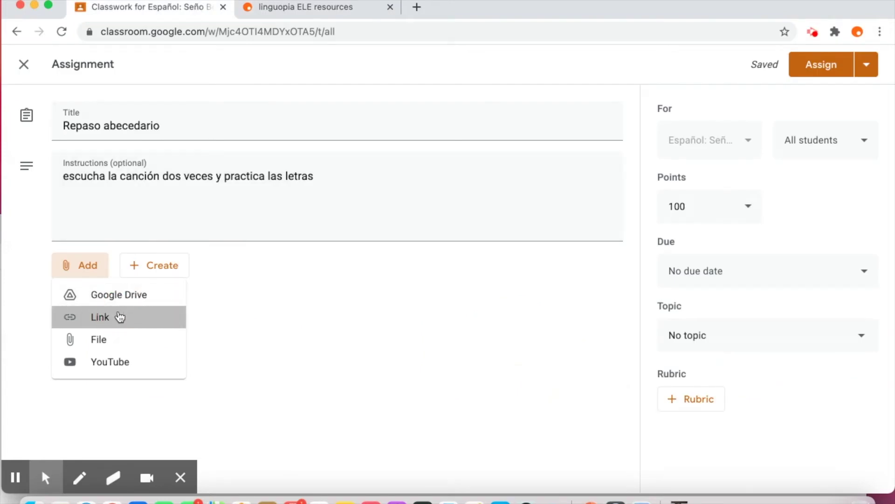
key(cmd+v)
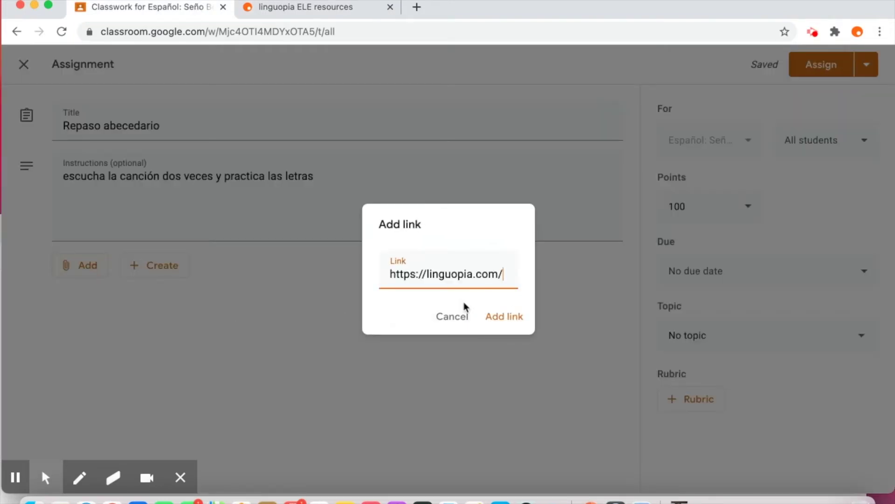
click(506, 317)
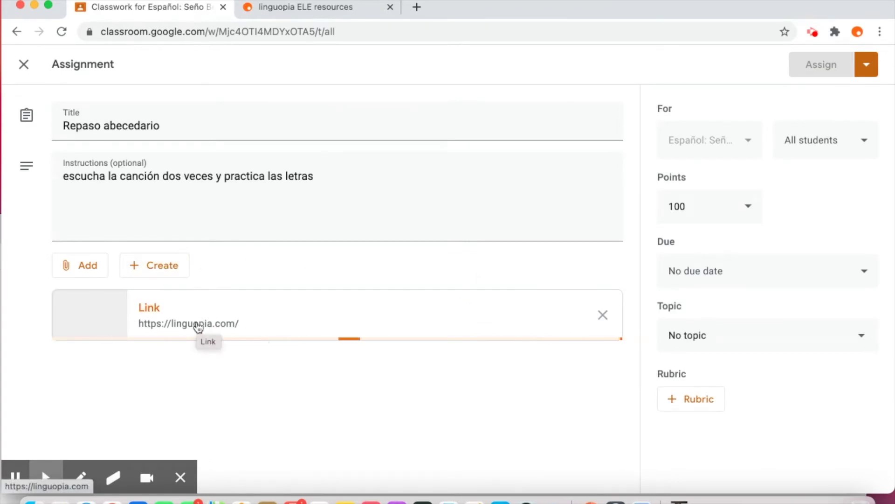
- Browse the uploaded videos on the Linguopia YouTube channel for one to attach to the assignment
click(84, 262)
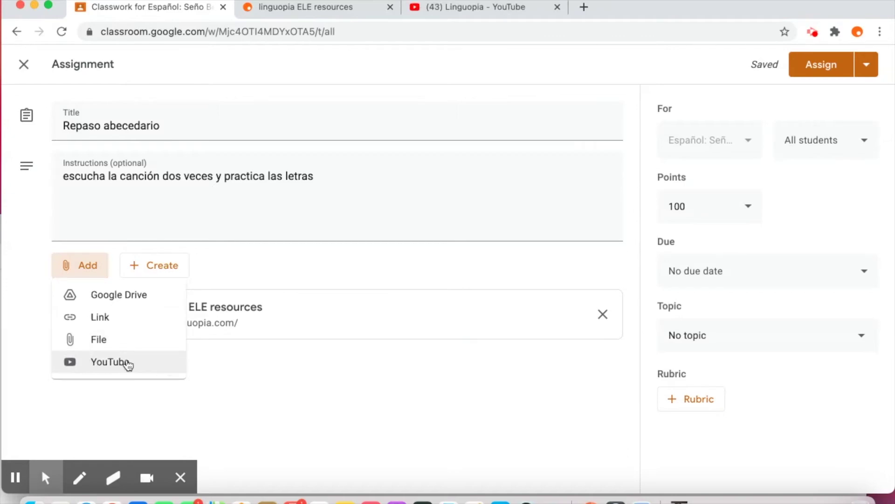
click(479, 13)
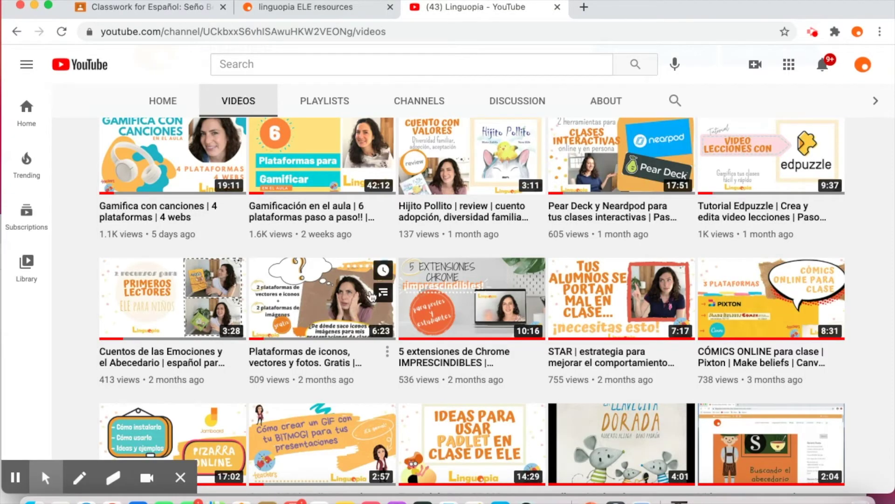
scroll(446, 358, down, 2)
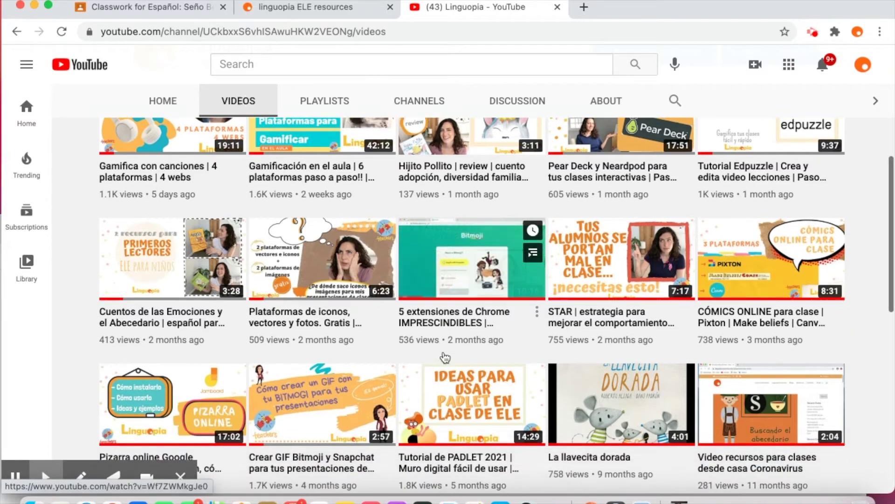
scroll(446, 357, down, 2)
click(388, 404)
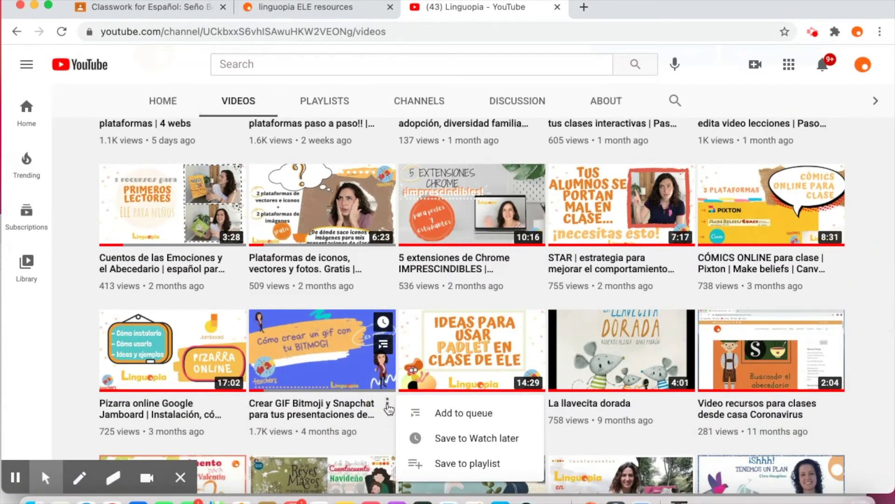
click(383, 375)
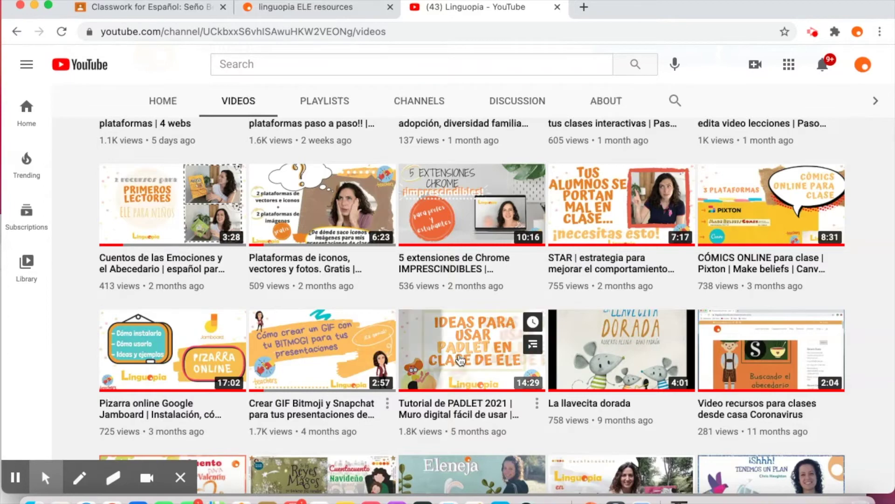
scroll(461, 360, up, 1)
scroll(460, 360, up, 3)
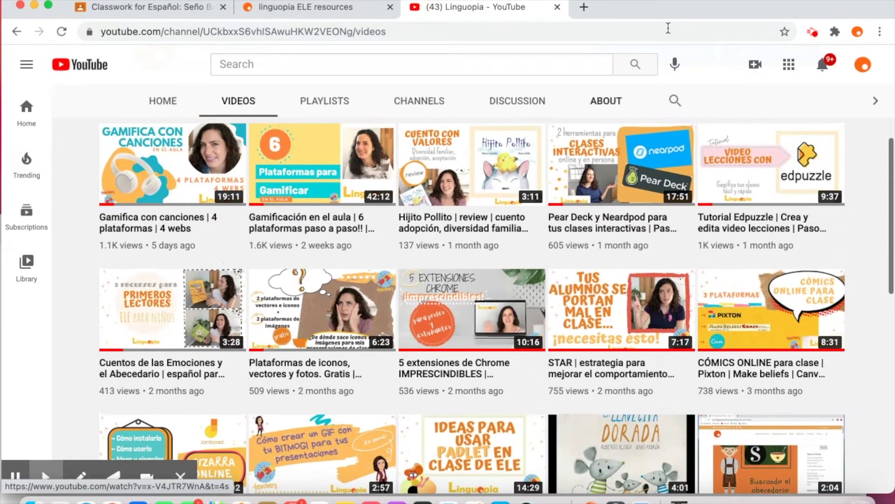
- Search the web for safe youtube and open the video.link site for sharing YouTube videos safely
click(584, 8)
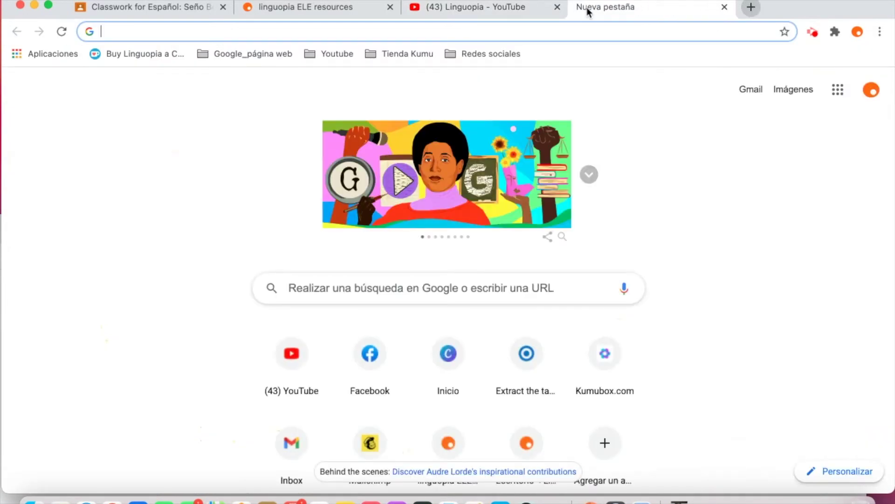
text(safe)
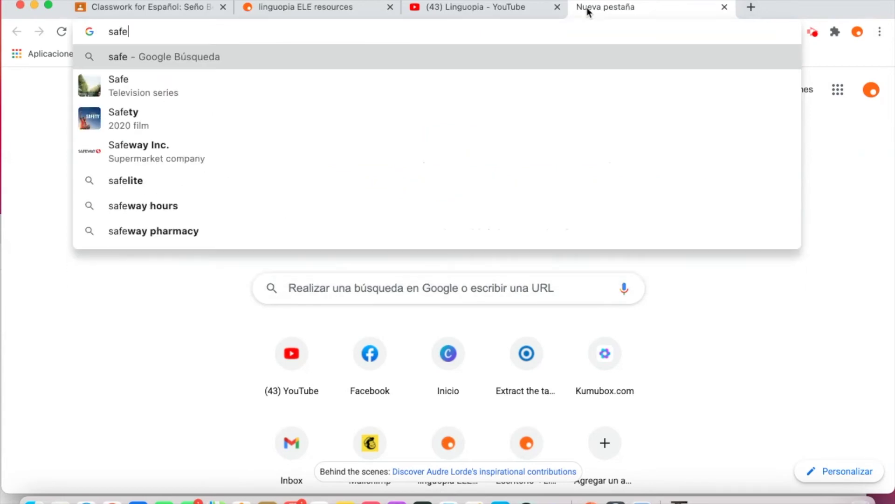
text(youte)
key(Return)
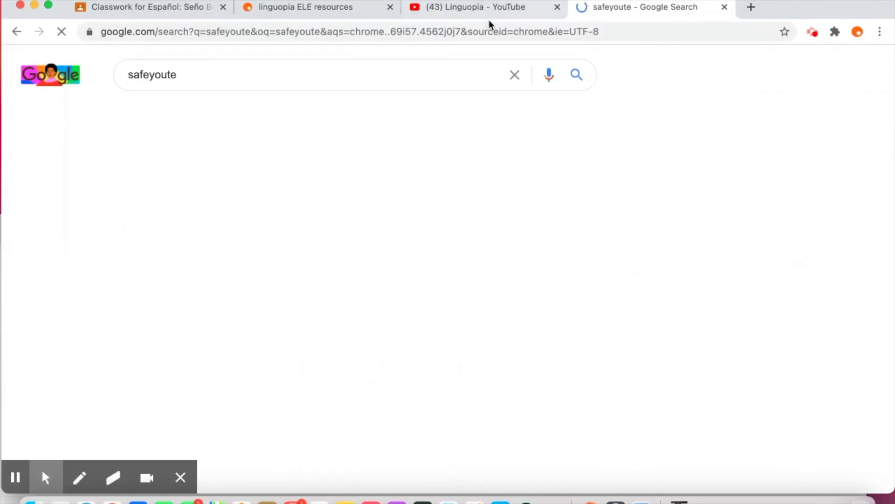
click(242, 177)
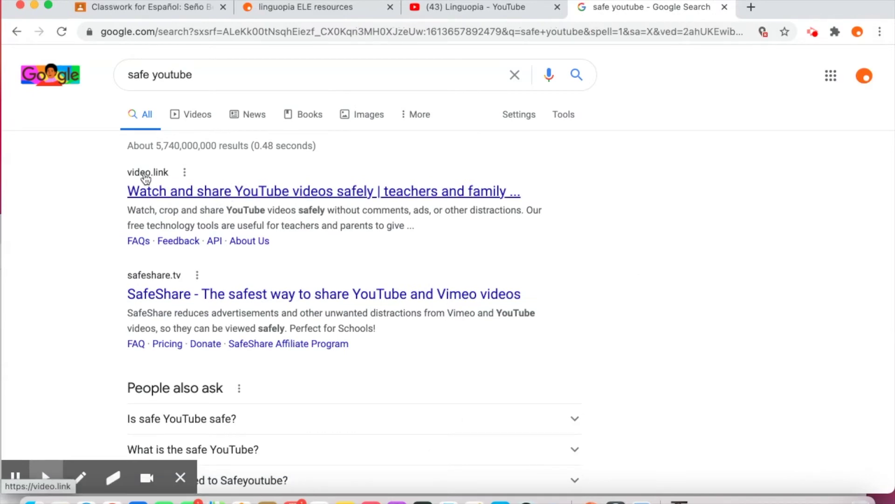
scroll(146, 178, up, 5)
click(157, 227)
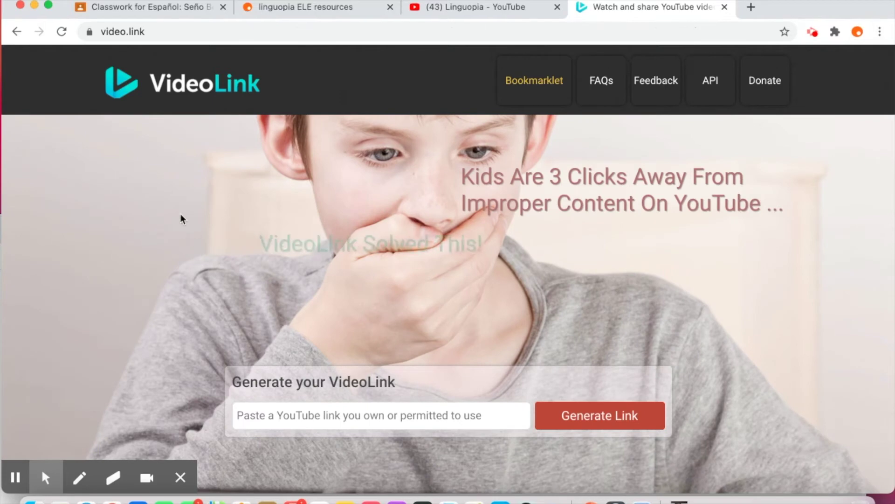
- On the YouTube channel, open the video "Crear GIF Bitmoji y Snapchat para tus presentaciones de clase ELE", pause it and copy its address
click(474, 8)
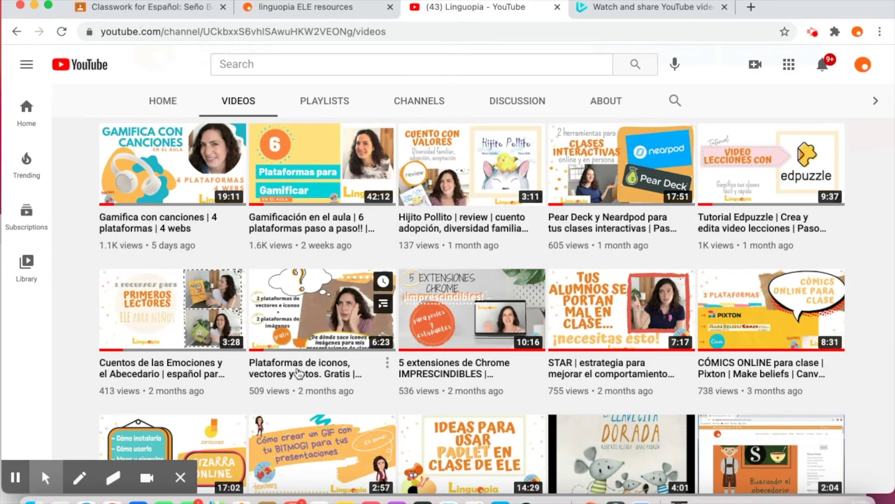
scroll(343, 442, down, 2)
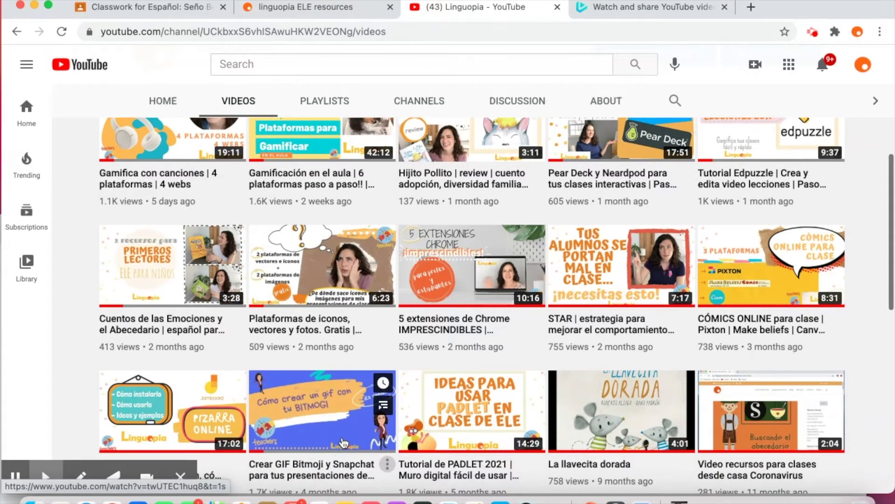
click(344, 442)
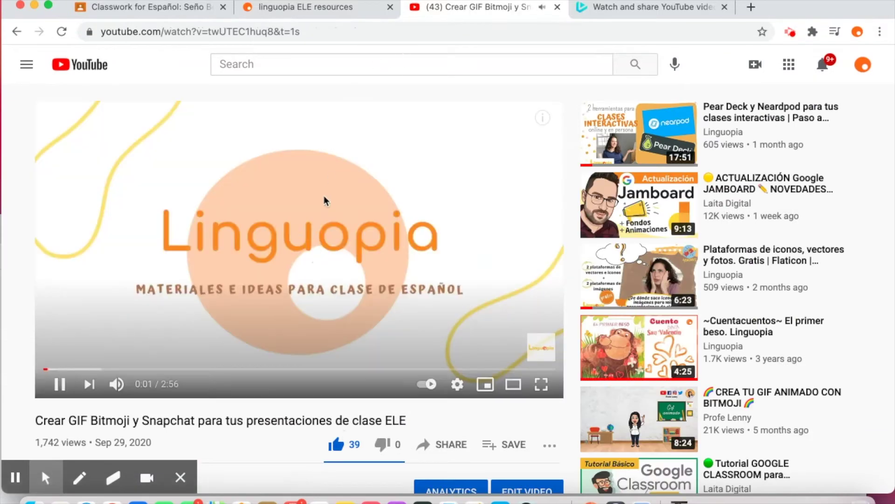
click(324, 195)
click(348, 34)
key(super+c)
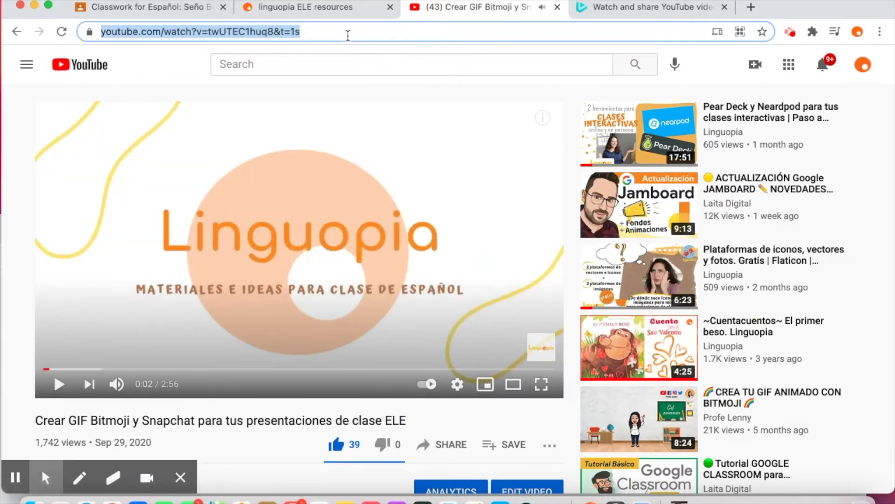
- Generate a safe VideoLink from the copied YouTube address and copy the resulting safe URL
click(618, 7)
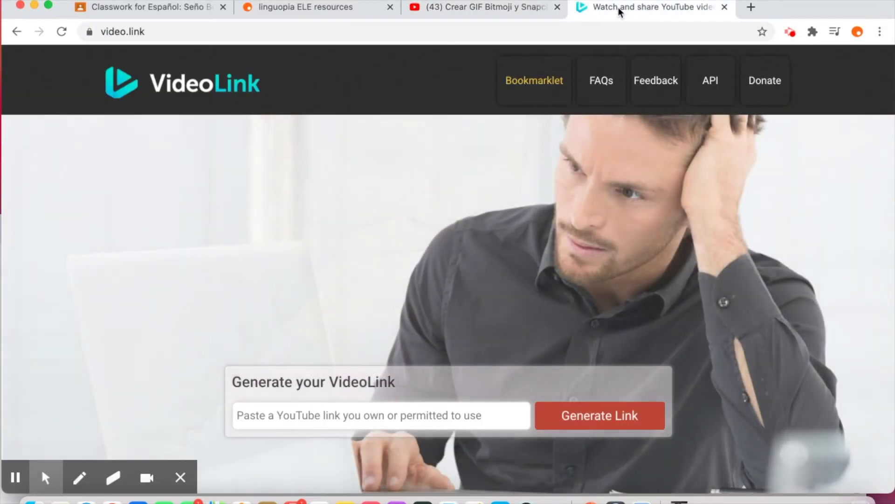
click(400, 416)
key(super+v)
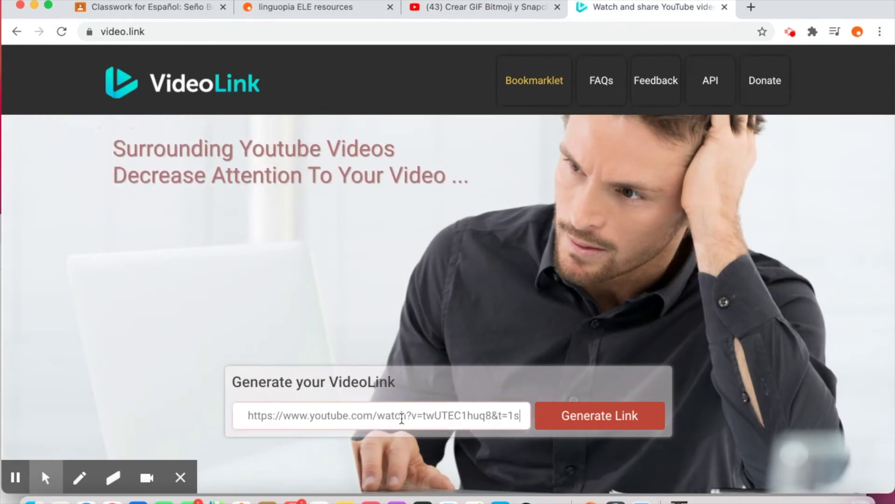
click(558, 418)
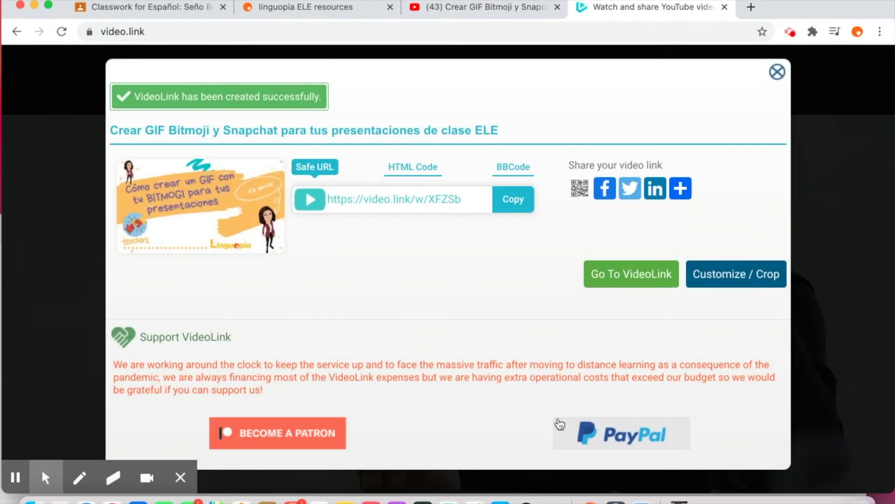
click(523, 199)
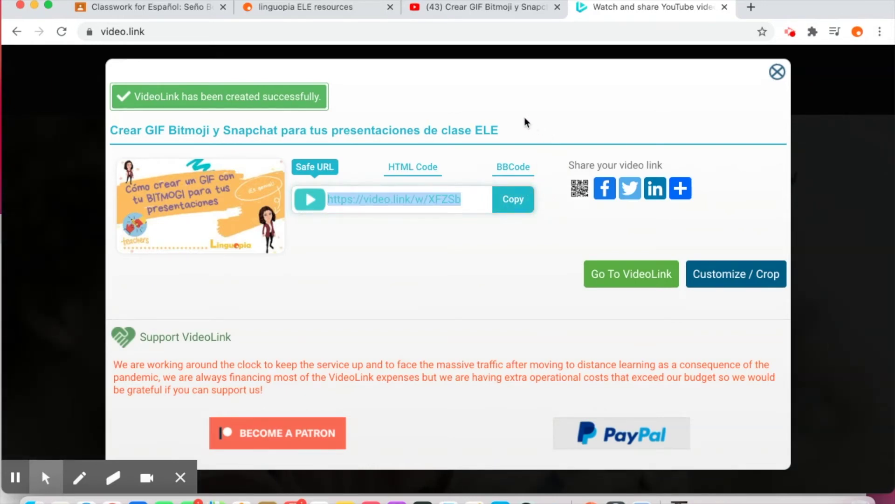
click(153, 7)
click(113, 362)
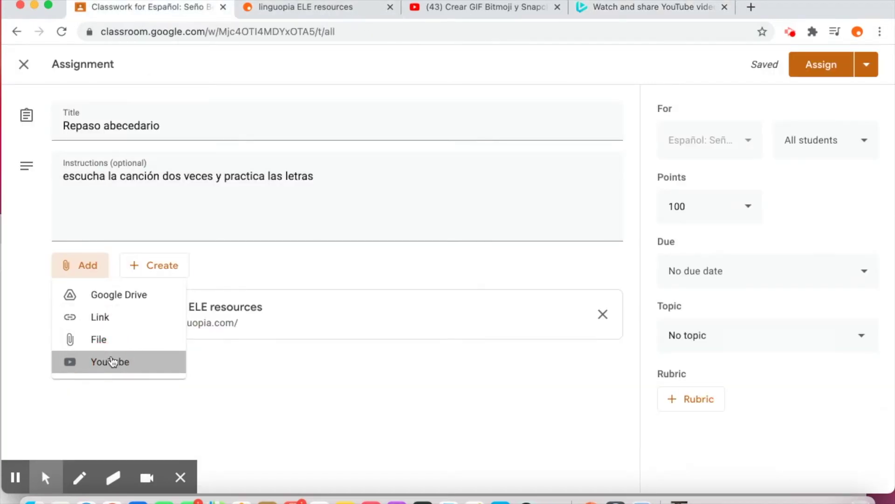
key(super+v)
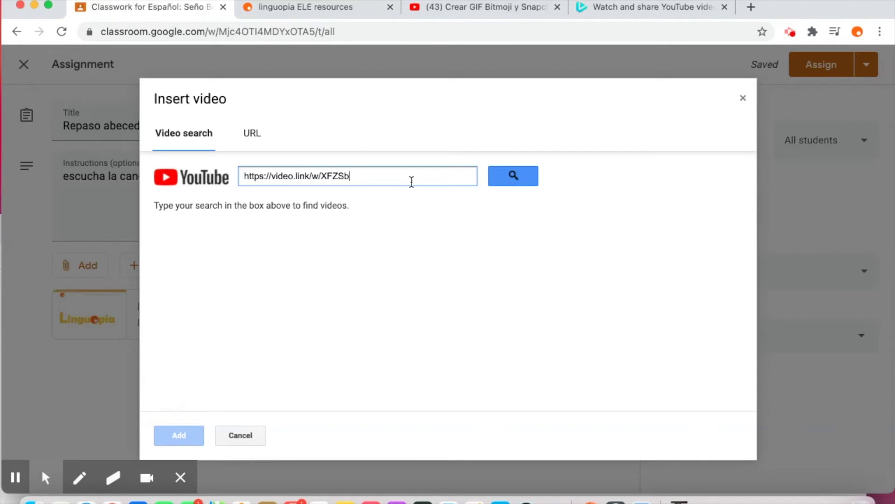
click(252, 133)
click(195, 133)
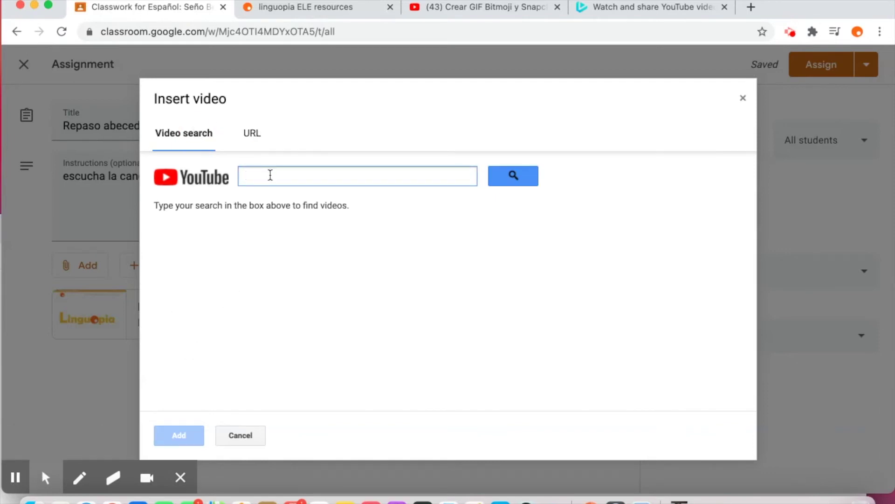
click(256, 176)
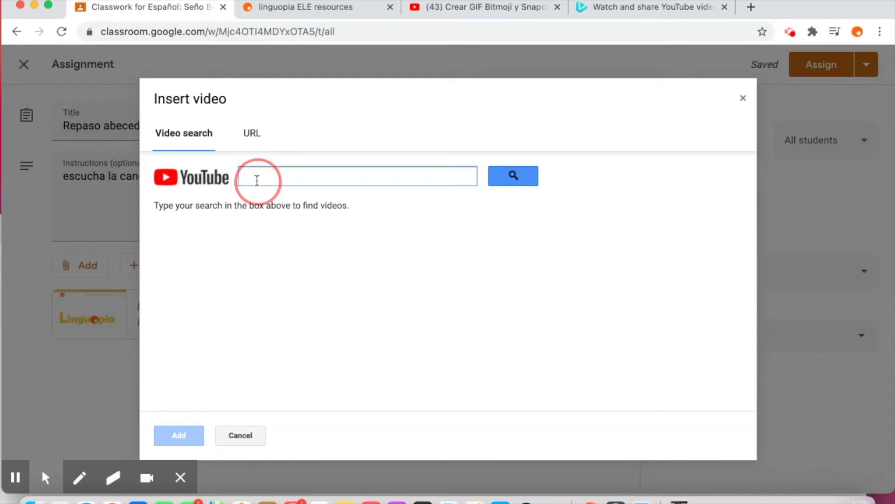
click(251, 135)
click(282, 164)
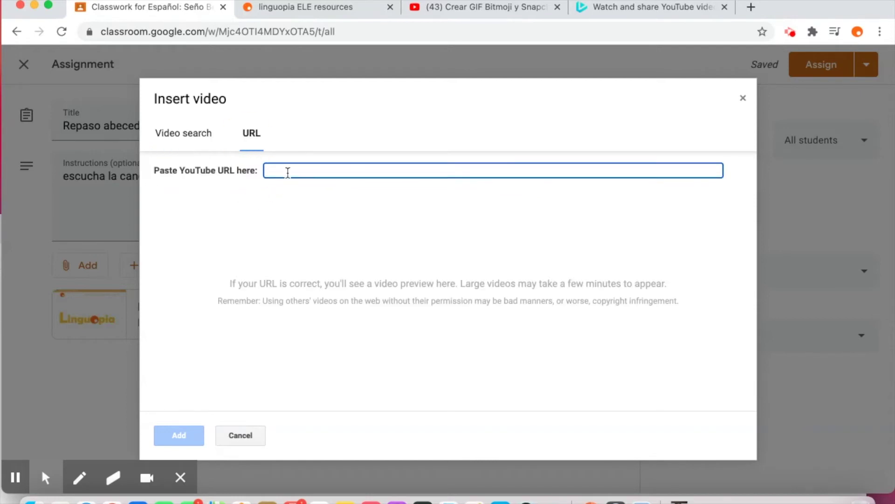
key(super+v)
click(250, 352)
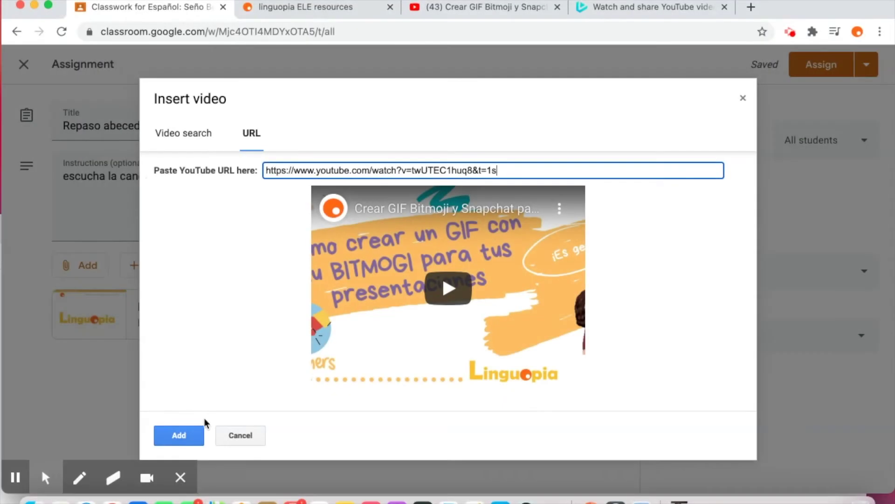
click(192, 442)
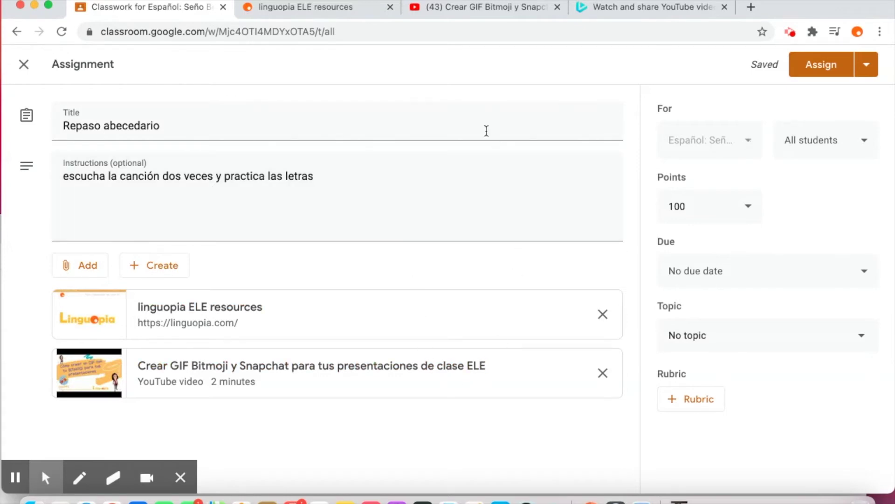
- View the class and student choices for who receives the assignment, then close the list
click(750, 142)
click(866, 144)
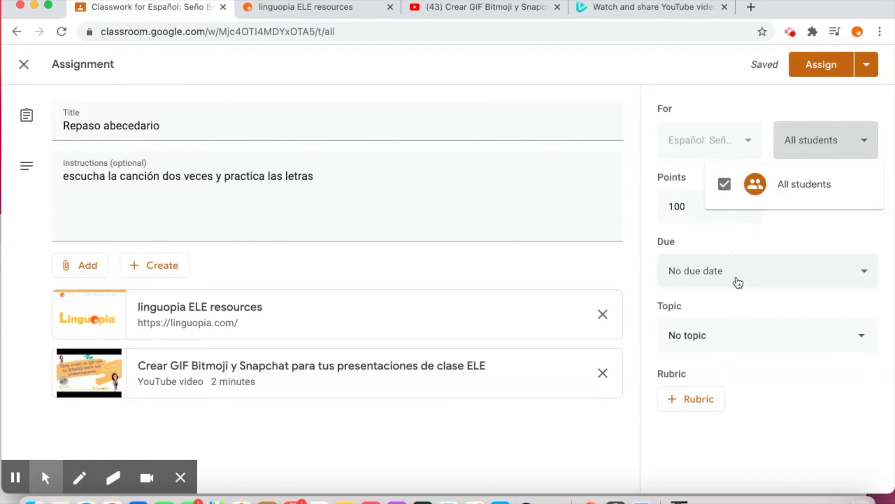
click(779, 247)
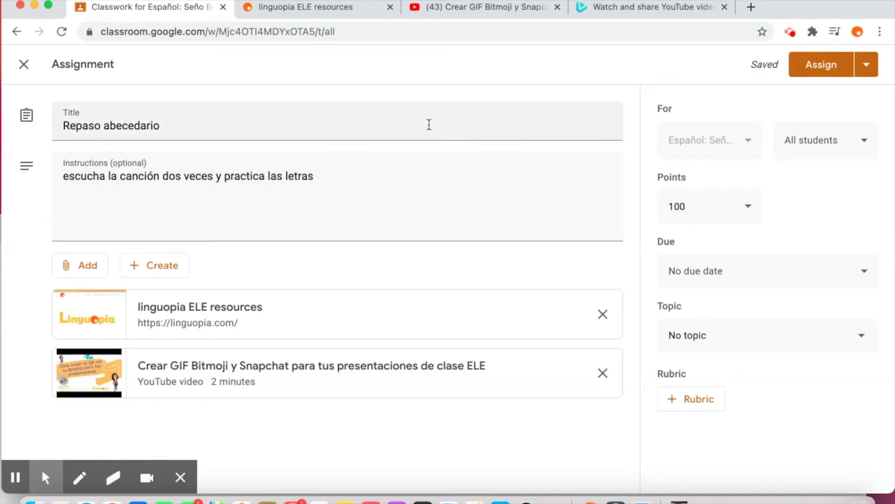
- Set the assignment's points to 5
click(750, 210)
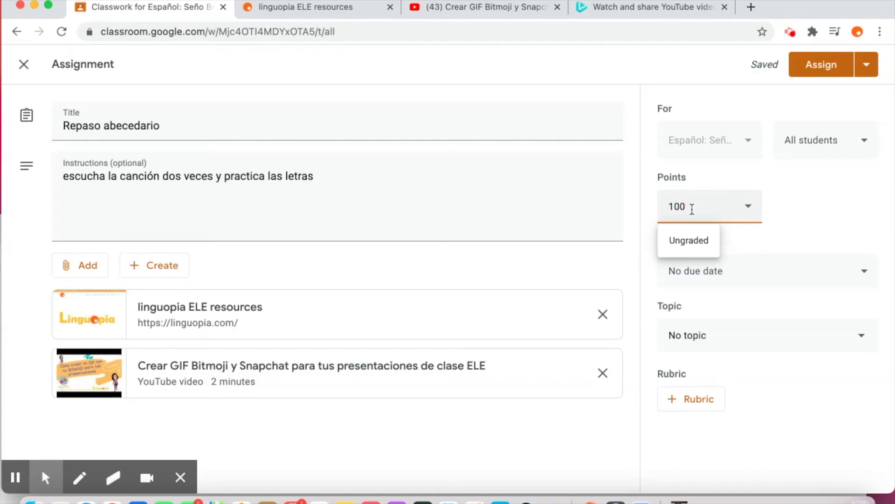
key(BackSpace)
key(BackSpace)
key(BackSpace)
text(5)
key(BackSpace)
text(5)
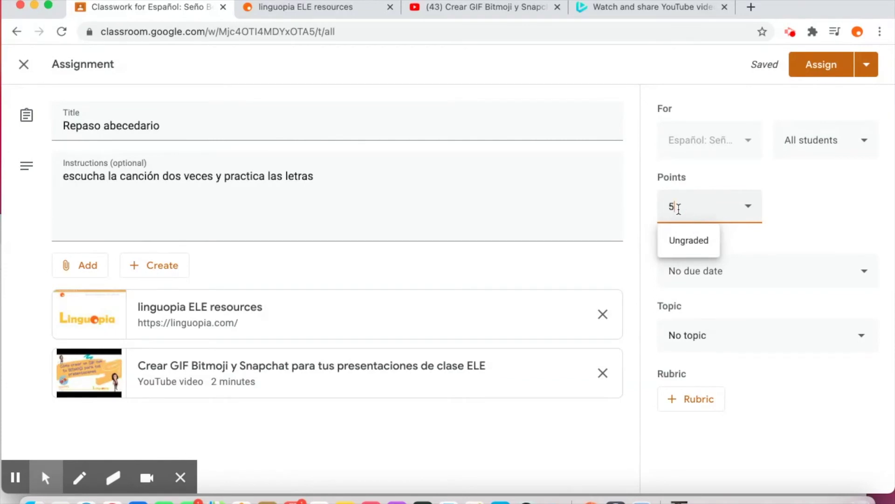
- Make the assignment Ungraded and set its due date to Feb 26, 2021
click(670, 247)
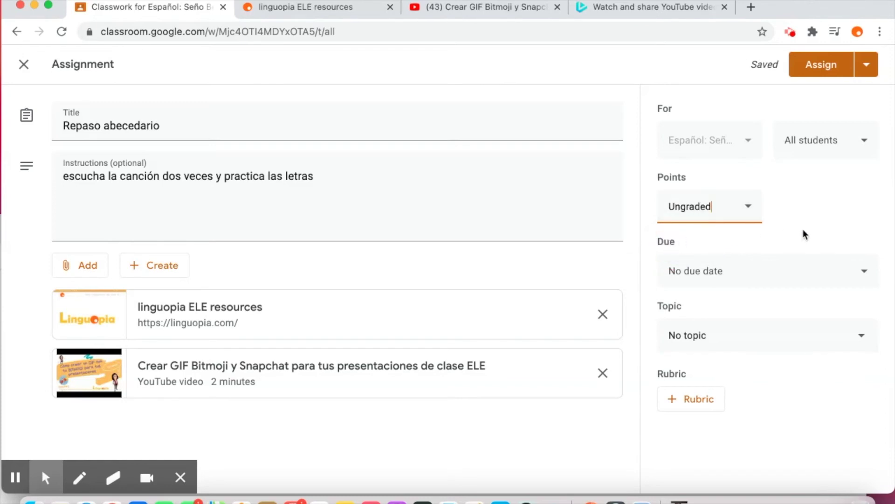
click(864, 277)
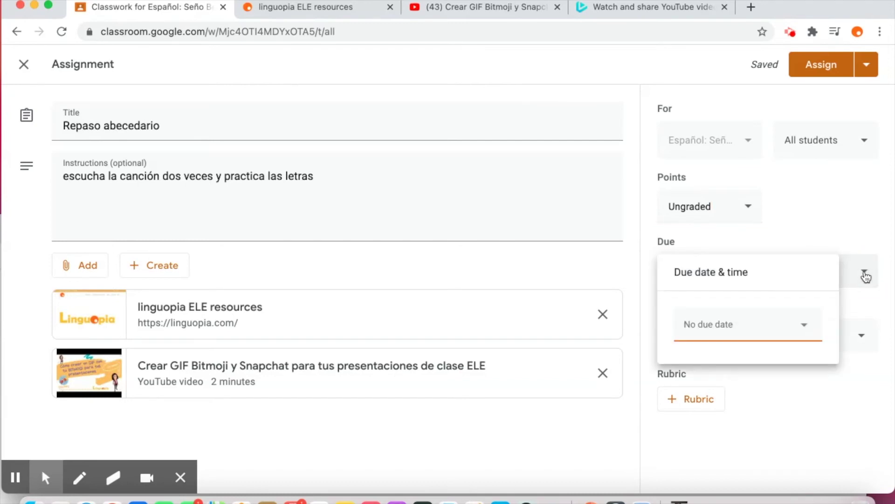
click(807, 327)
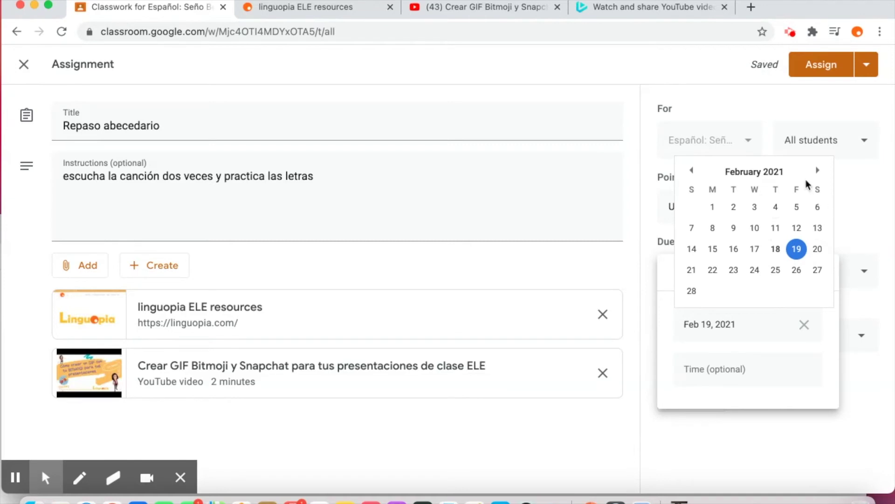
click(796, 270)
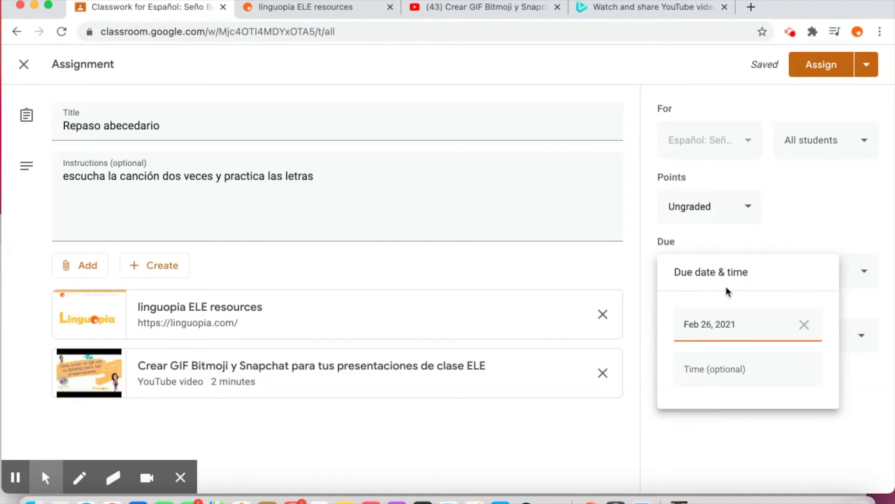
click(821, 243)
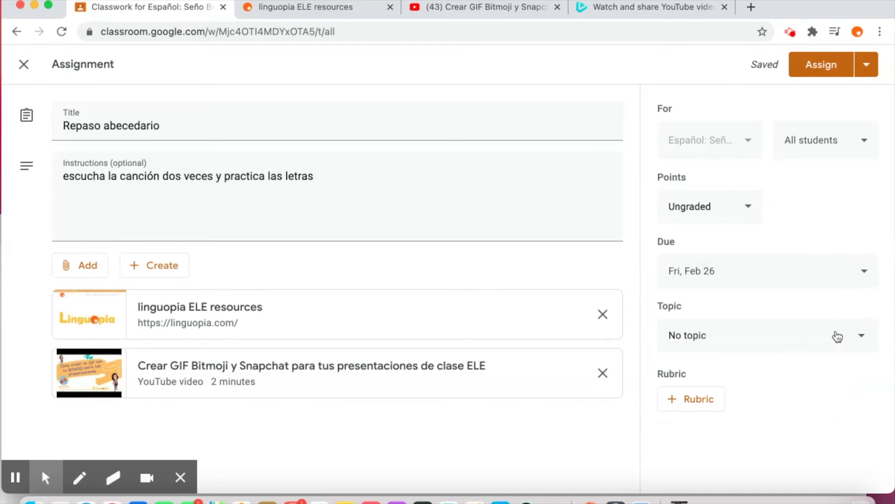
- Create the topic "Tarea para clase" for the assignment and view the options for adding a rubric
click(862, 338)
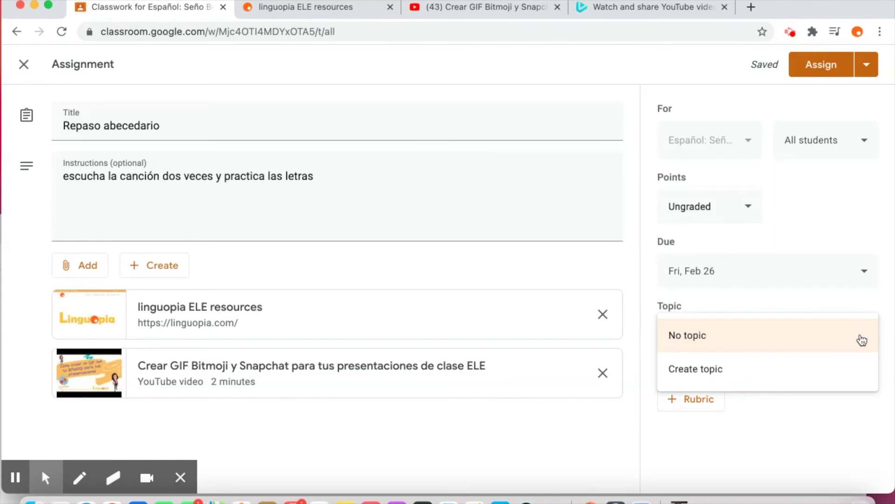
click(691, 369)
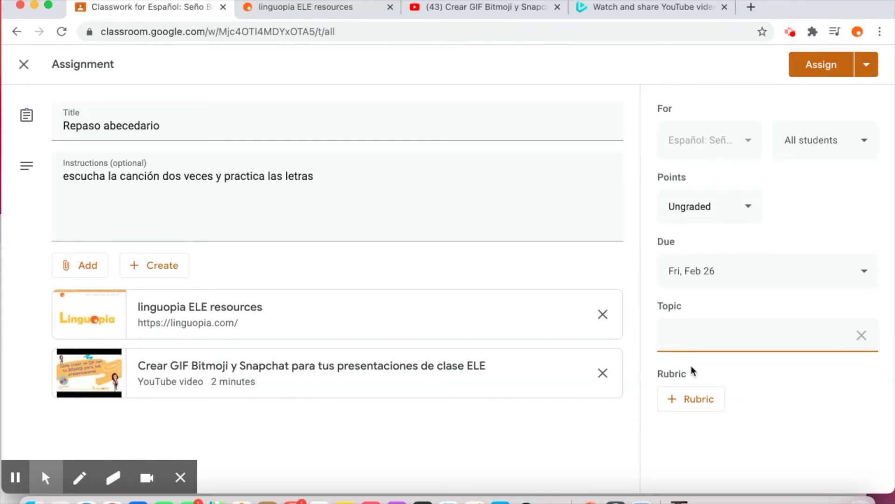
text(Tarea para clase)
click(762, 381)
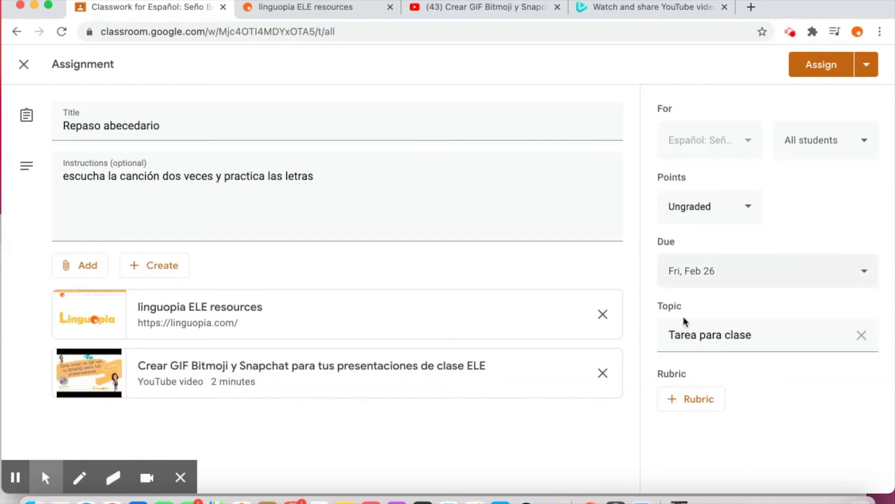
click(675, 405)
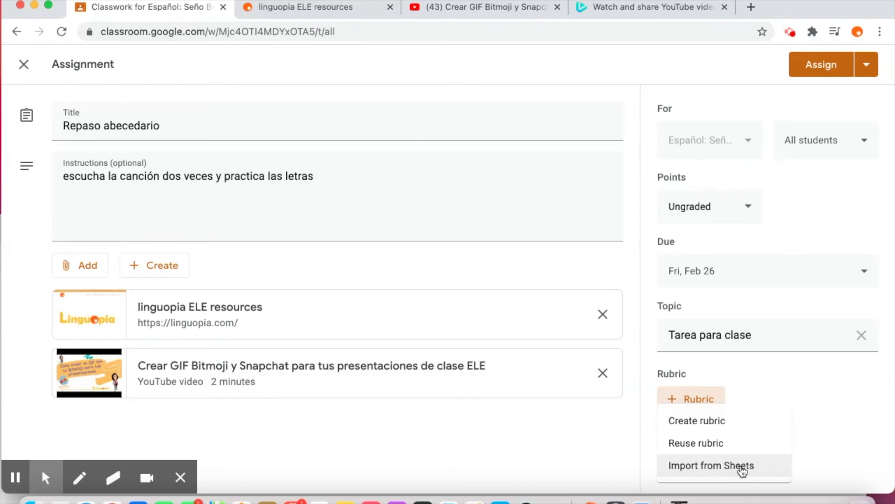
click(804, 456)
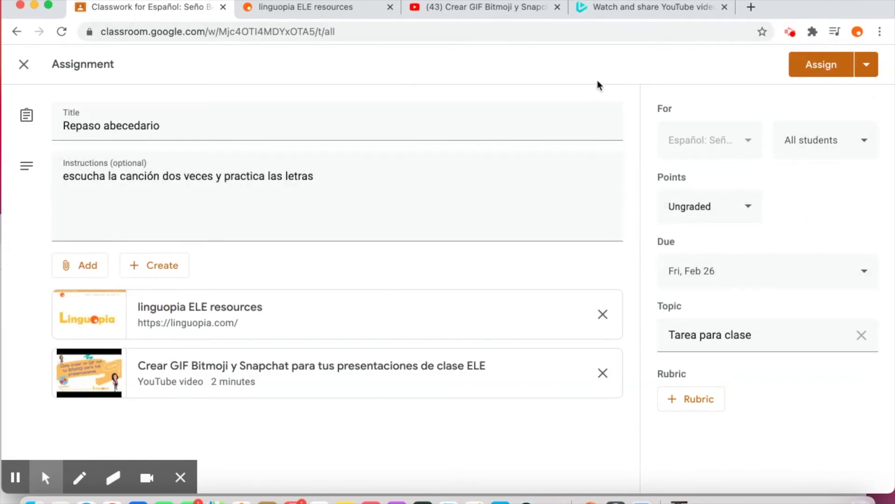
- Try scheduling the assignment for Feb 22, 2021 at 10:30 AM and cancel the scheduling
click(867, 69)
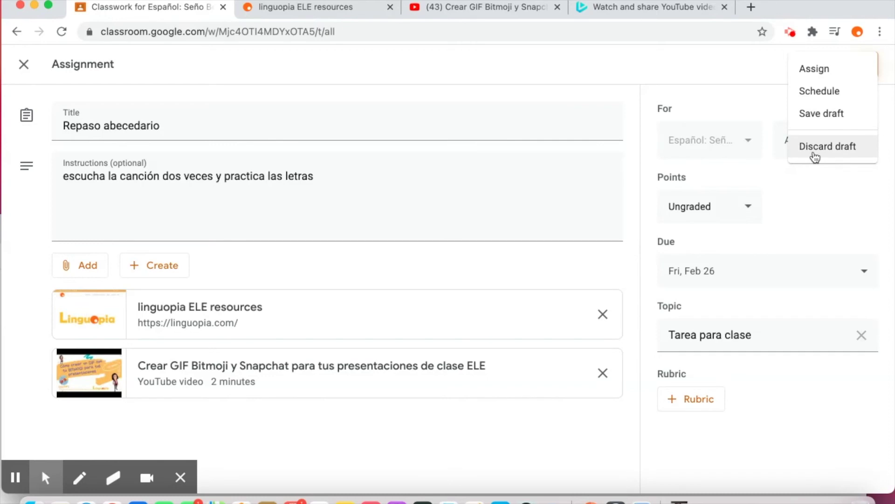
click(859, 94)
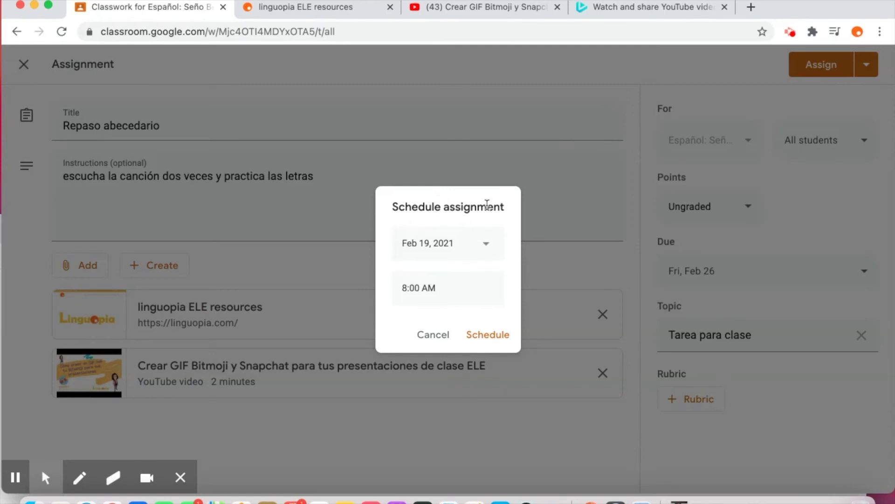
click(488, 245)
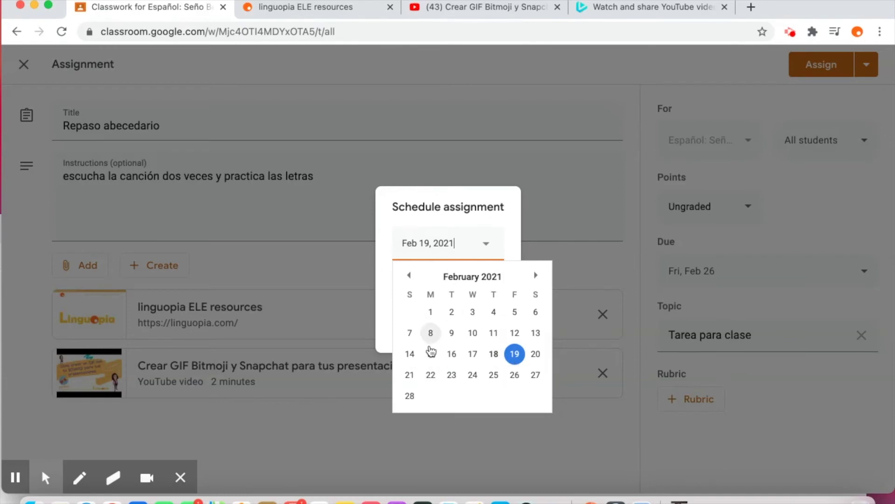
click(431, 375)
click(406, 286)
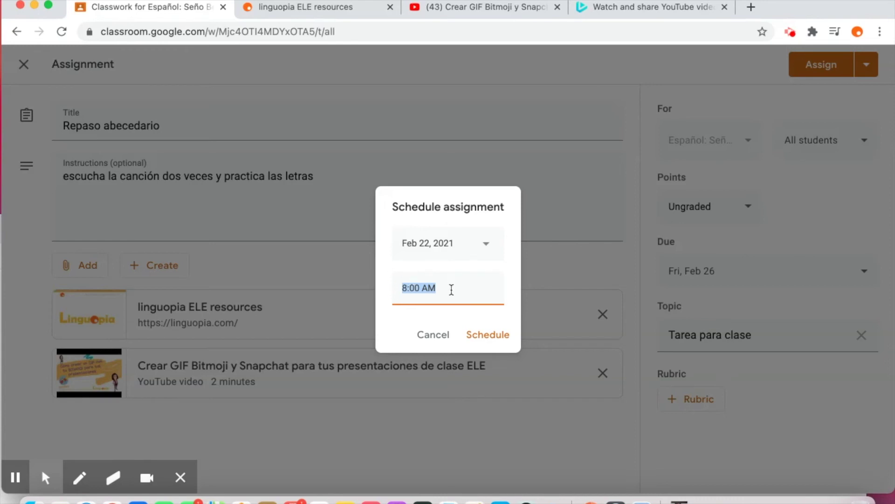
text(10:30 am)
click(401, 322)
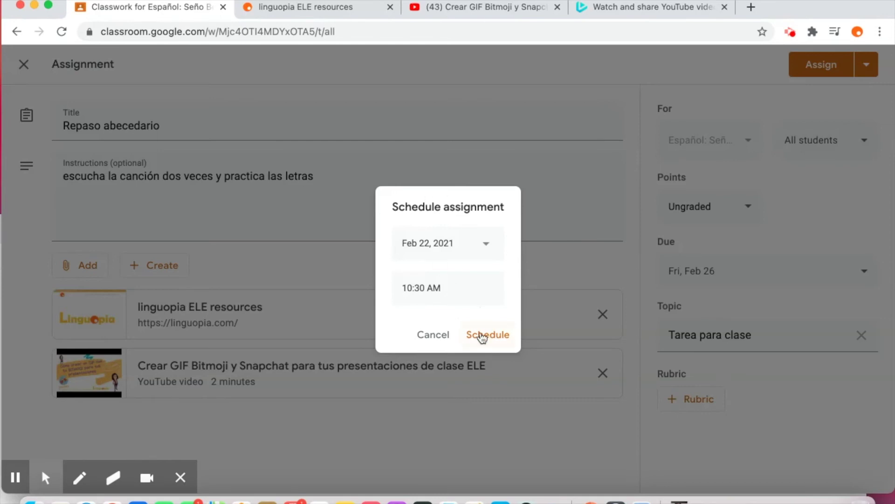
click(437, 334)
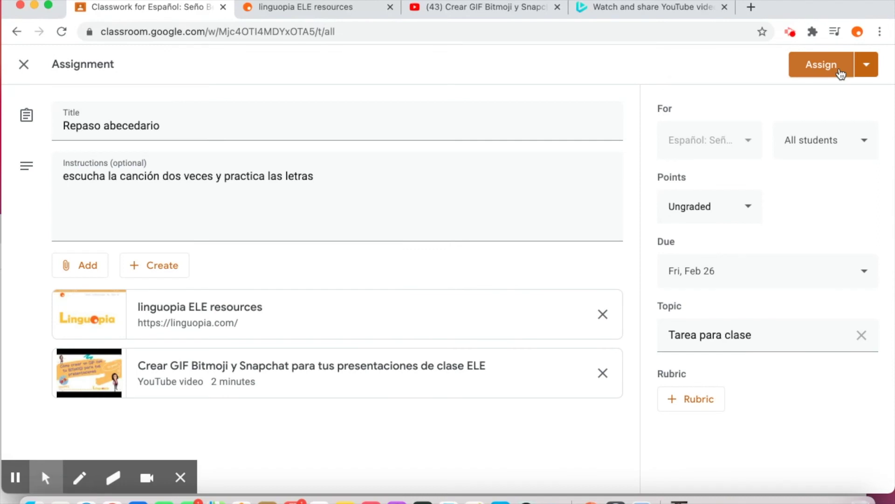
- Assign "Repaso abecedario" to the class right away and open the instructions view of the posted assignment
click(839, 70)
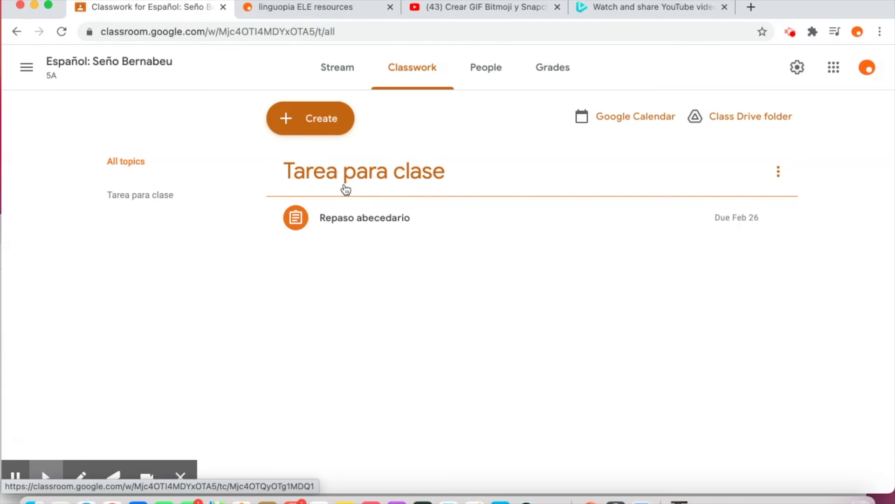
click(344, 230)
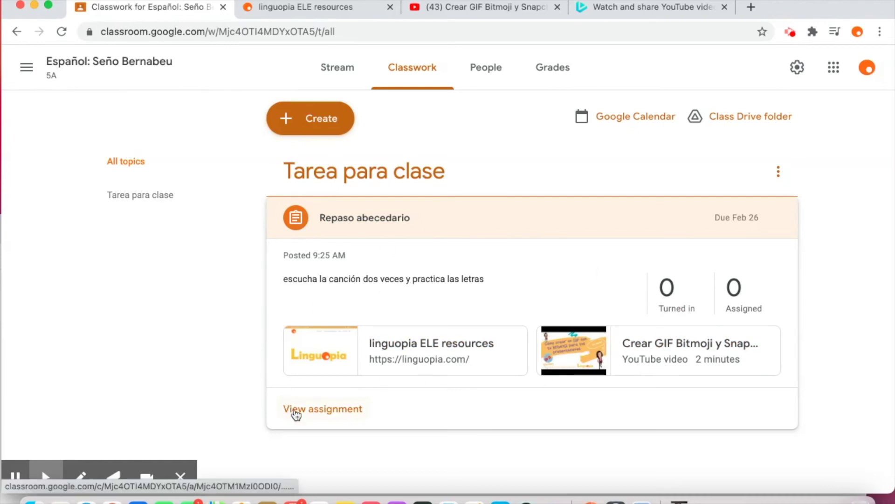
click(296, 411)
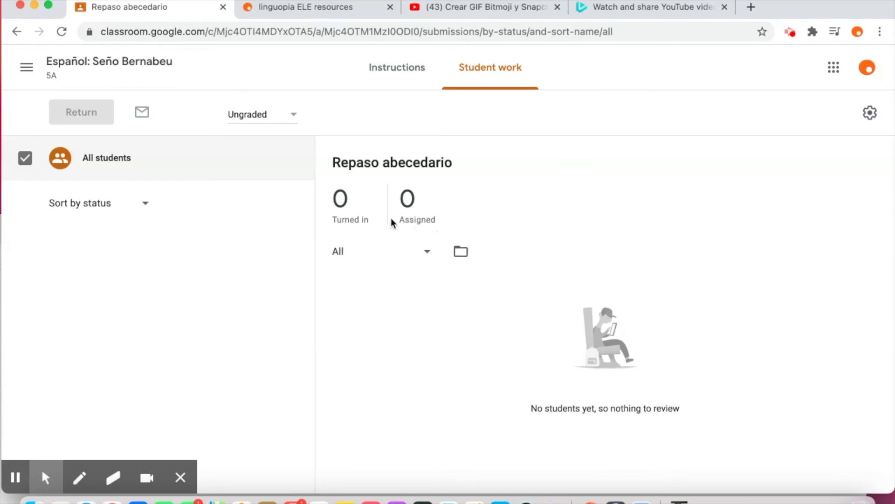
click(416, 66)
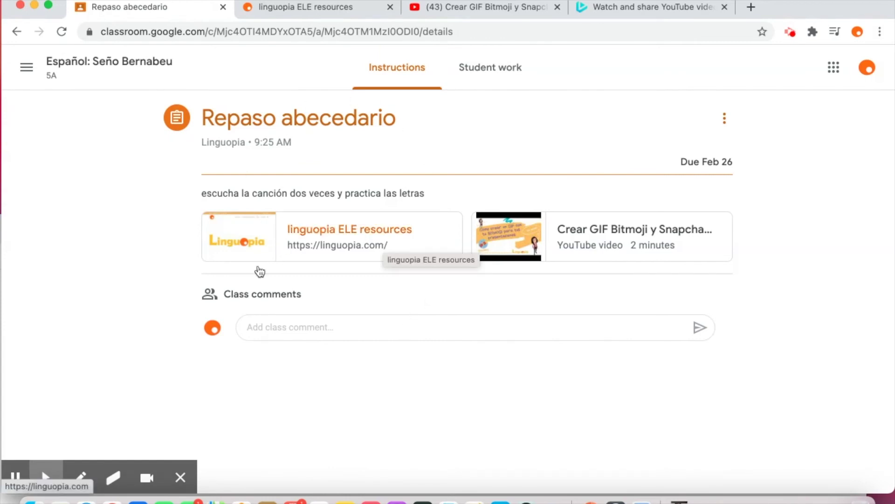
- Post the class comment "Recordad pasarlo genial!!!! :)" on the assignment
click(283, 330)
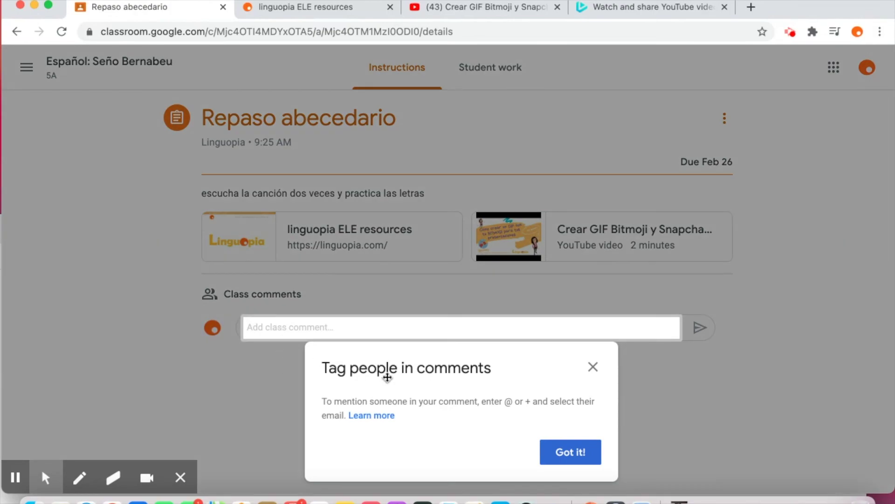
text(Record)
text(ad pasarlo genial!!!!)
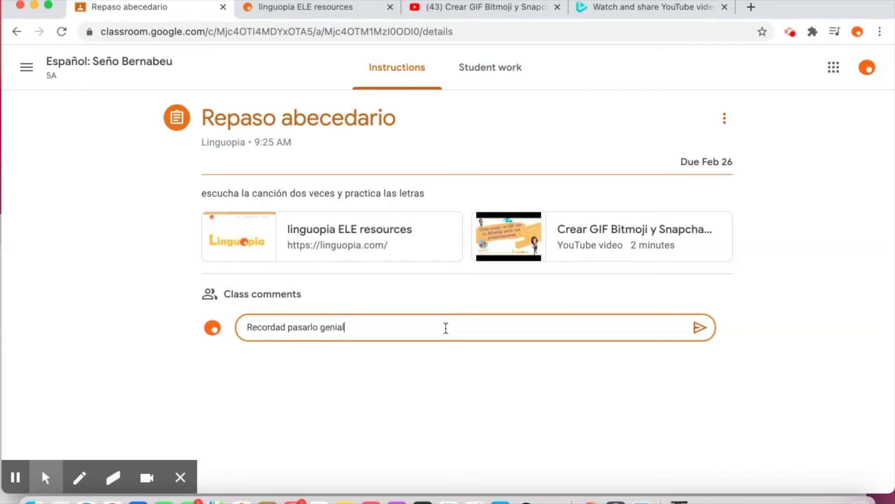
key(BackSpace)
key(BackSpace)
key(BackSpace)
key(BackSpace)
text(!!!! :))
click(699, 327)
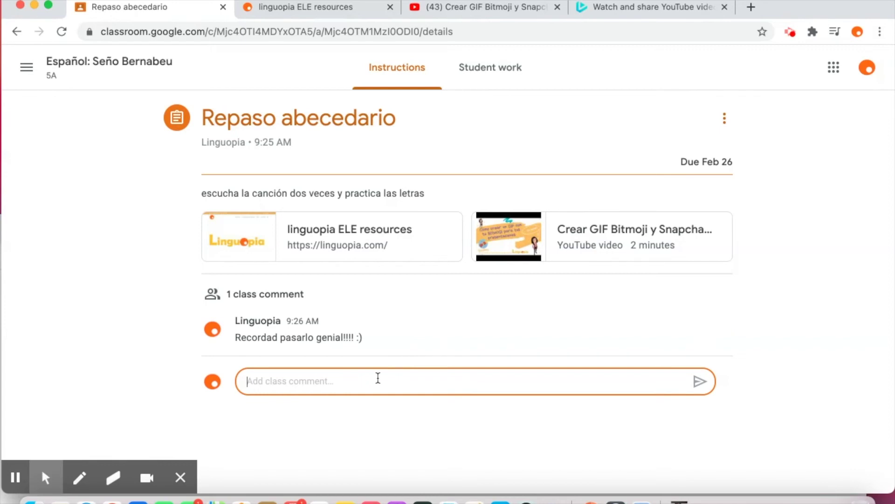
- Look over the assignment's student work and the class's grades, returning to the class stream
click(489, 68)
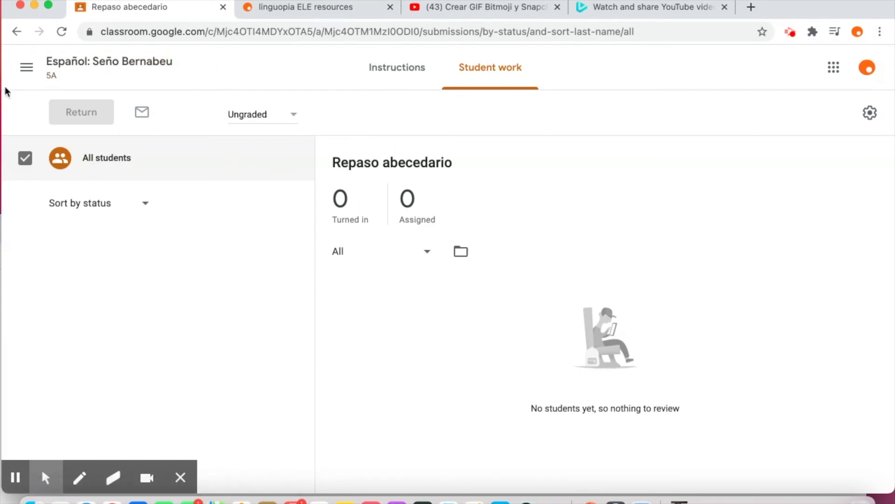
key(super+0)
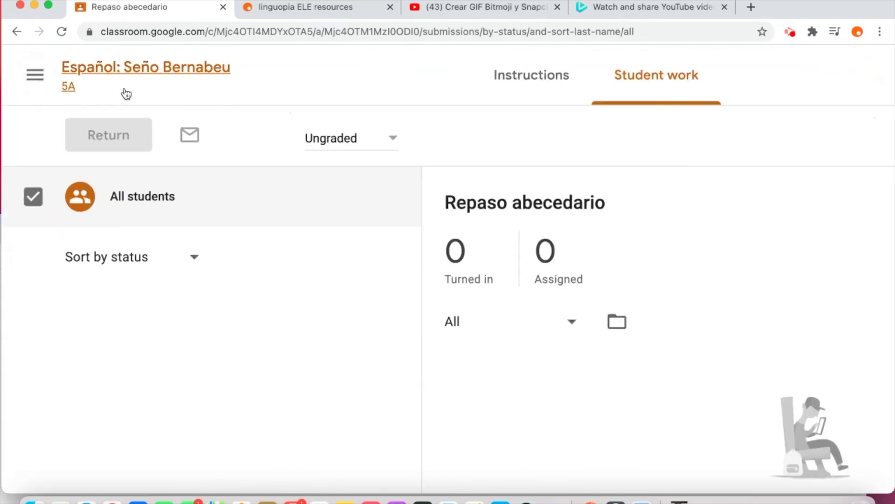
click(97, 80)
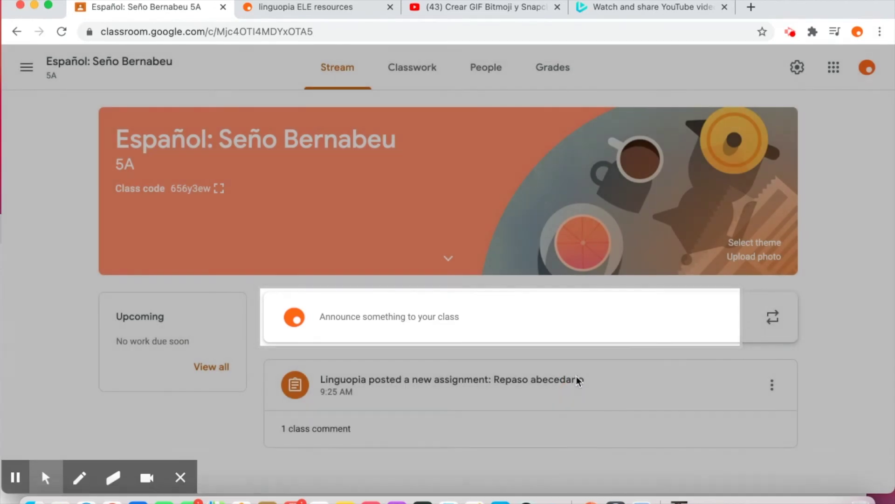
click(577, 376)
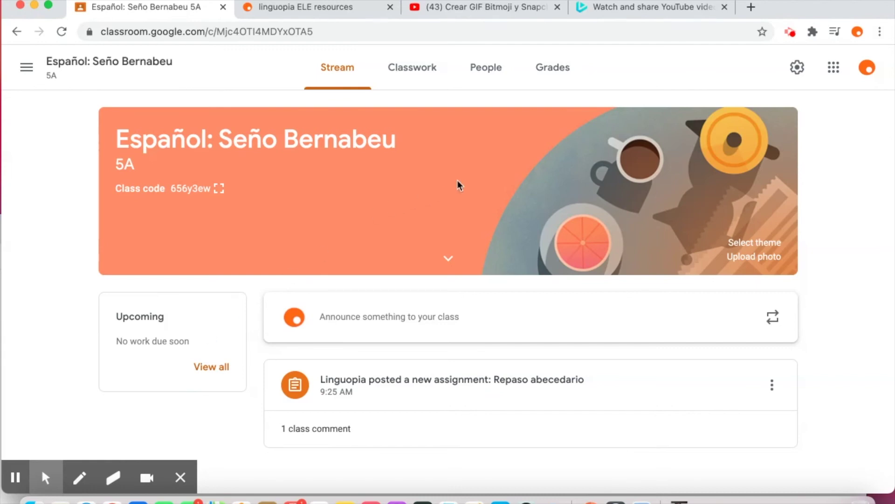
click(572, 84)
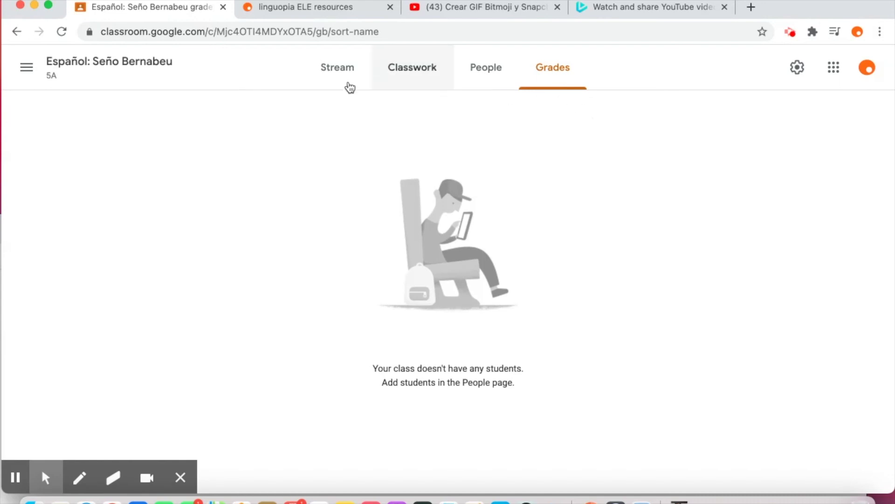
click(159, 68)
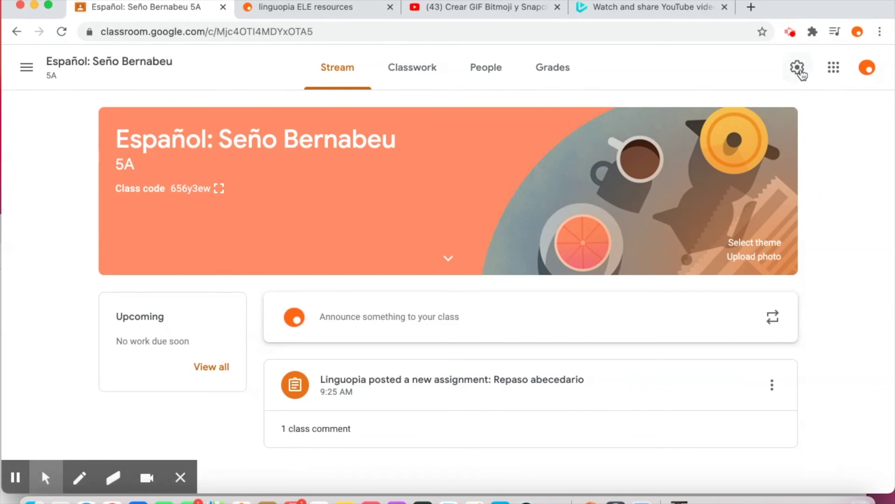
- Open the class settings and examine the grading section, including the overall grade calculation choices and the option to show the overall grade to students
scroll(797, 67, up, 5)
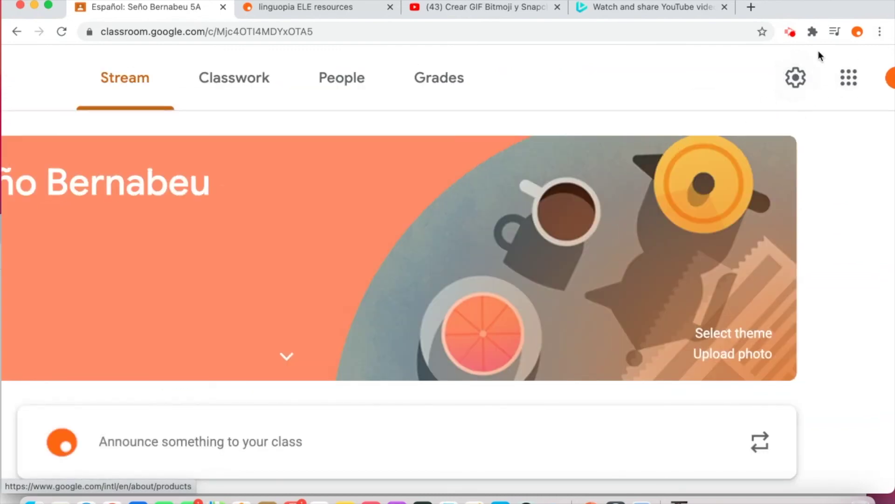
click(798, 79)
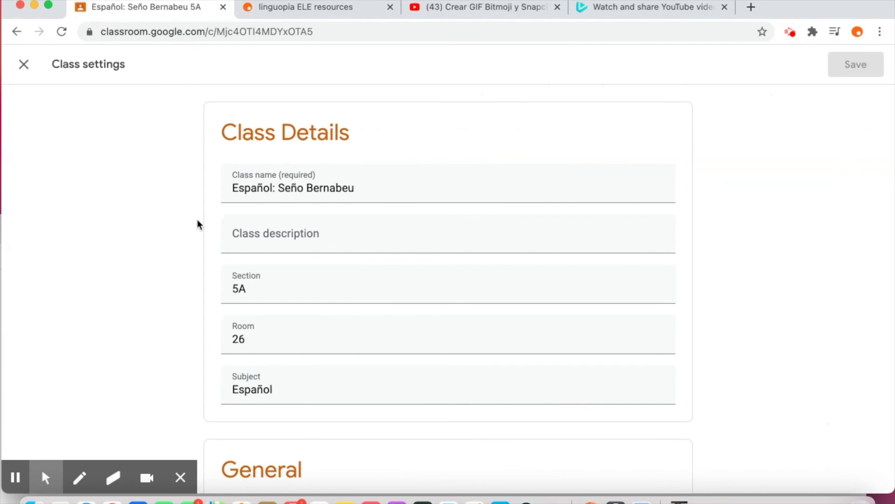
scroll(194, 226, down, 8)
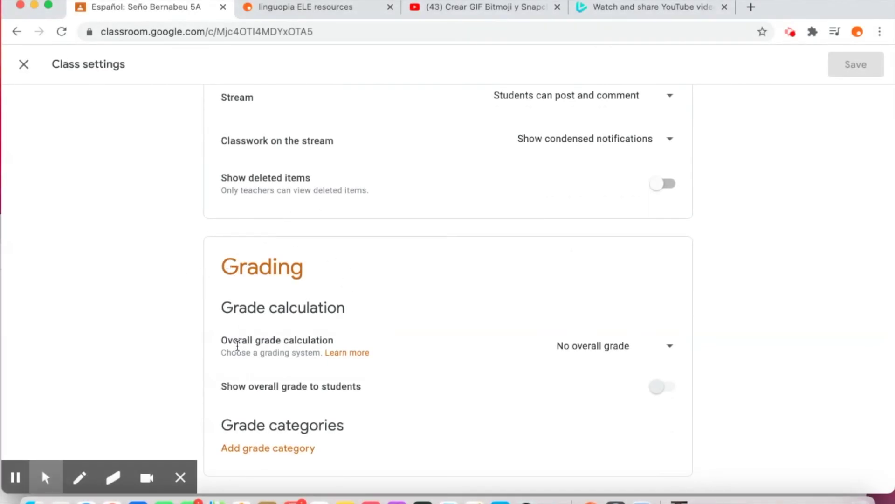
click(671, 349)
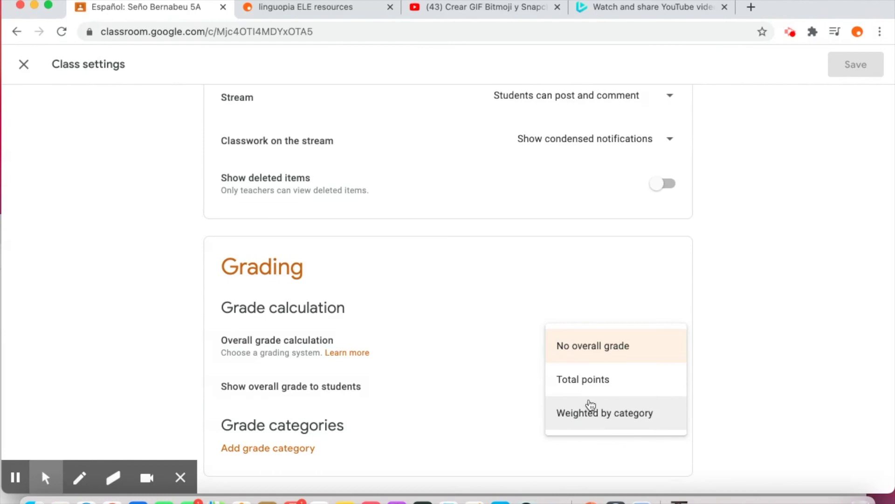
click(541, 302)
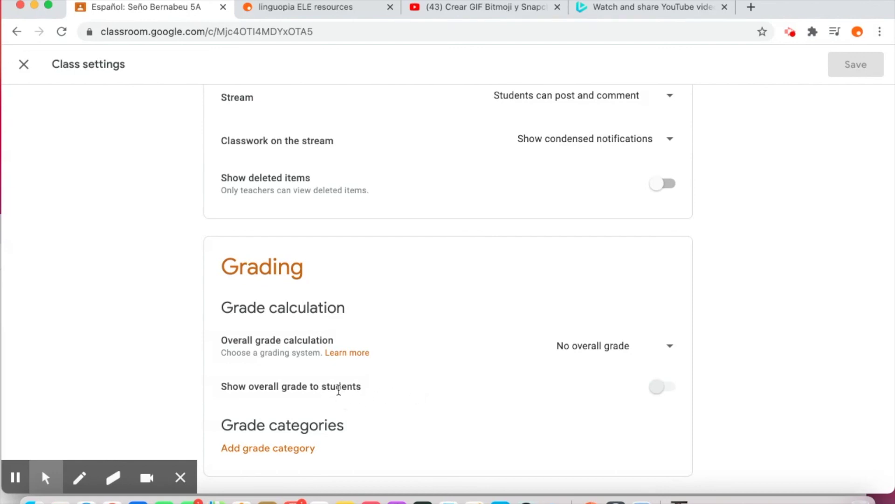
click(658, 387)
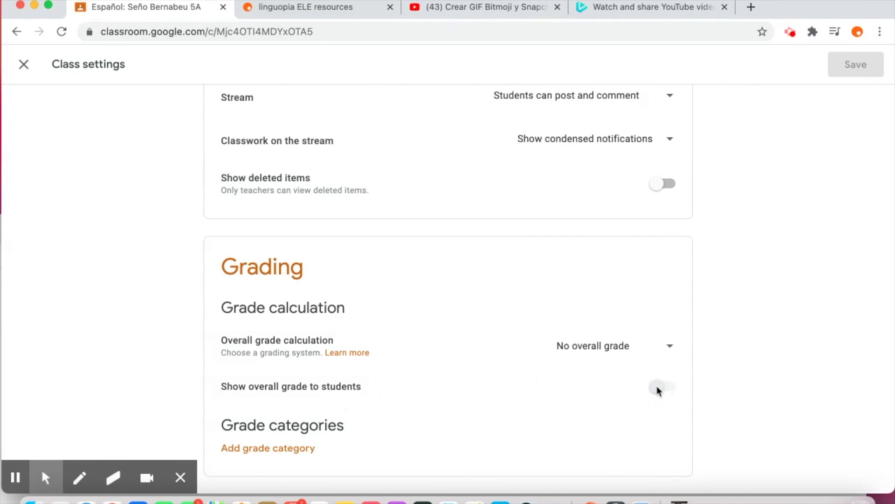
- Start adding a grade category in the class settings, and discard the unsaved changes to return to the stream
click(276, 449)
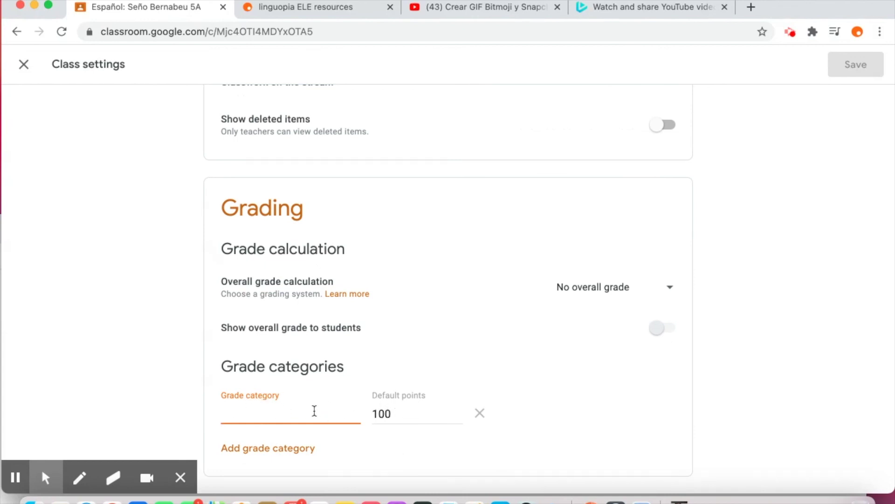
click(28, 68)
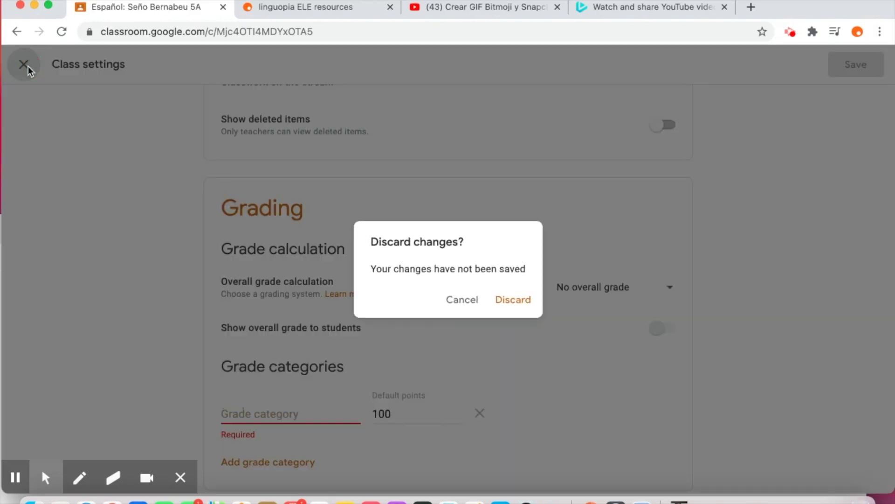
click(508, 301)
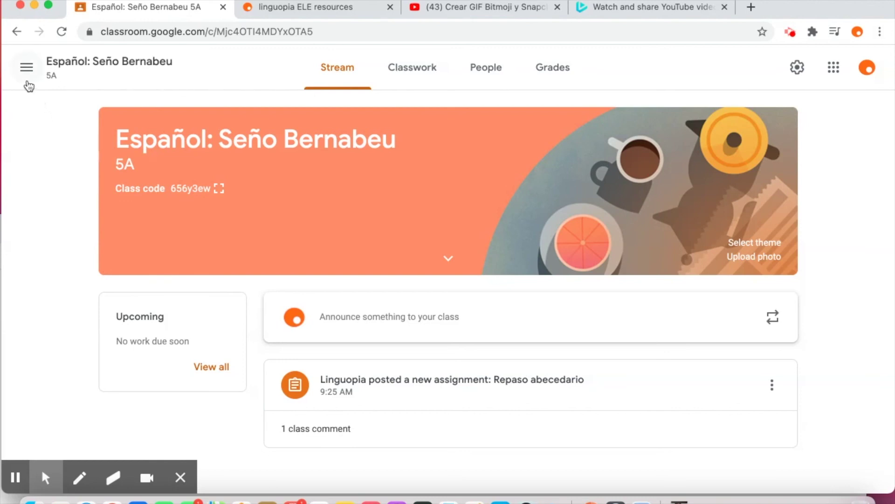
- View the overview of all classes and the weekly calendar covering all classes
scroll(29, 81, up, 5)
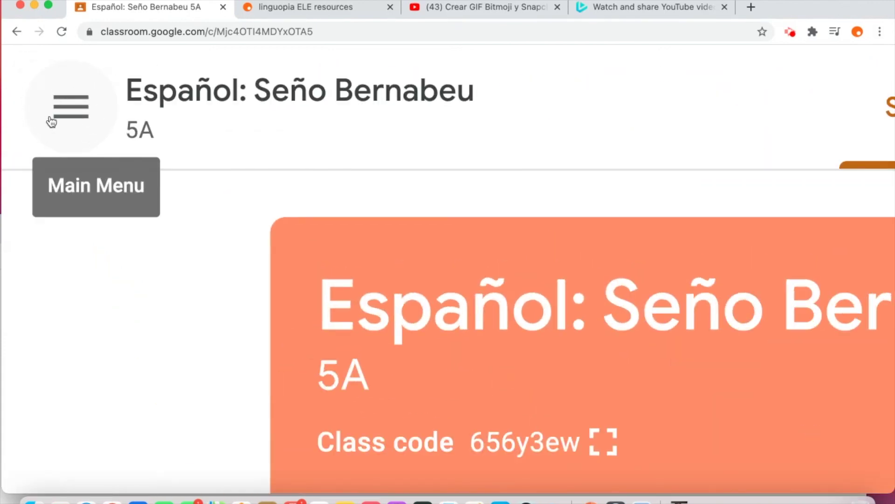
click(70, 116)
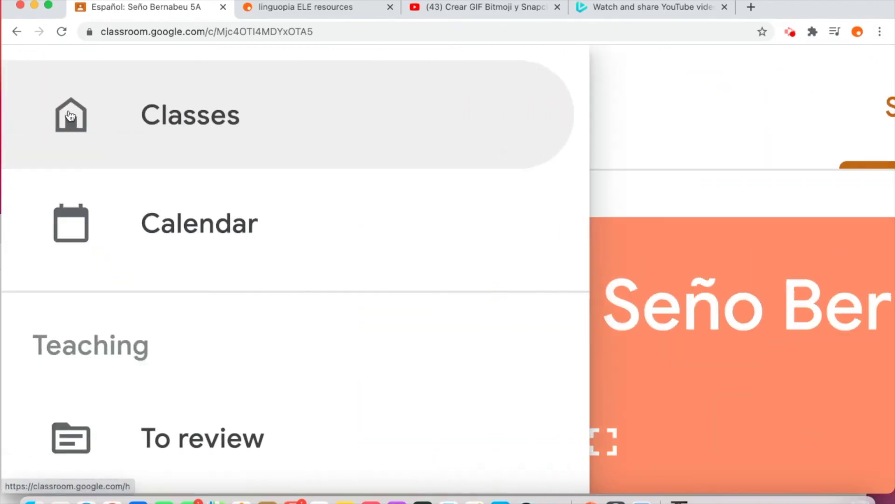
scroll(70, 116, down, 5)
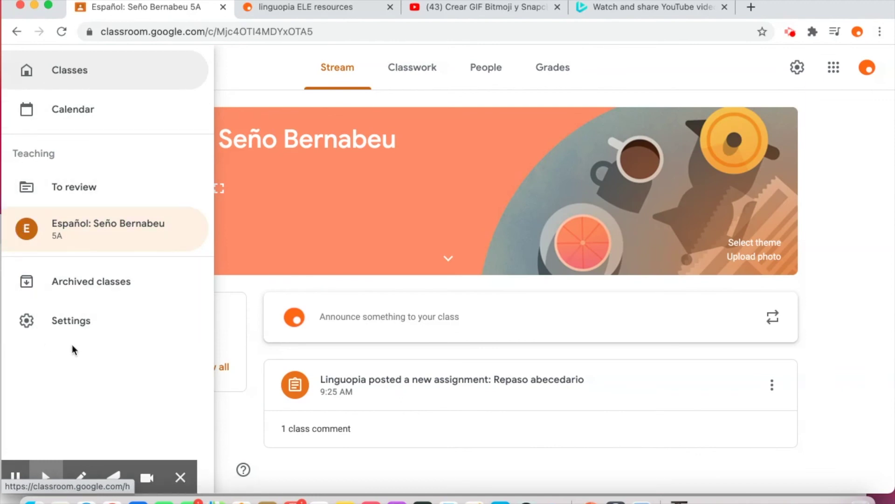
click(81, 71)
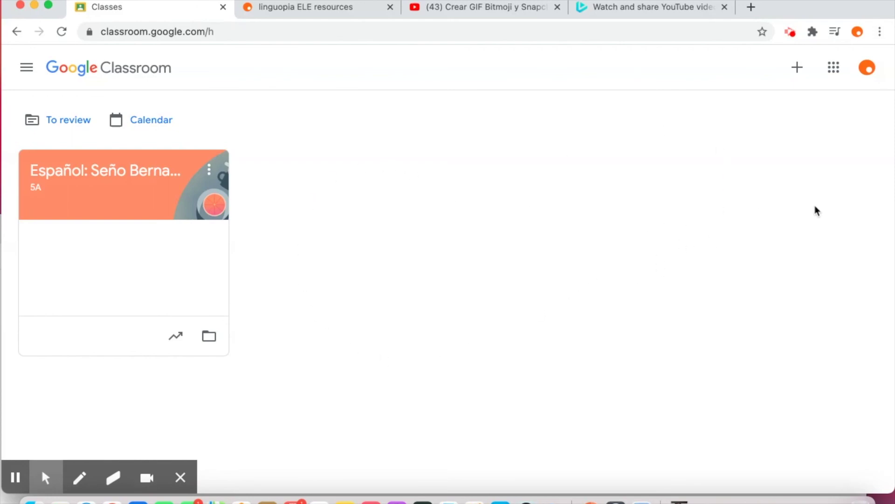
click(27, 67)
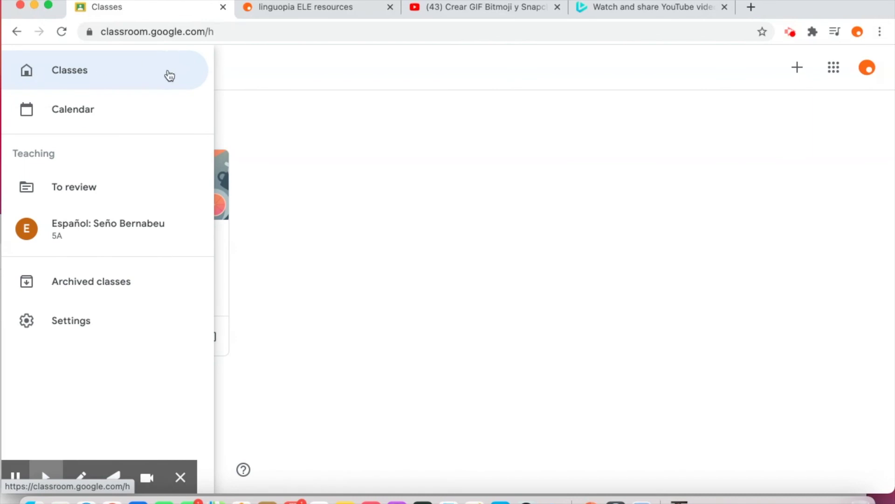
click(77, 117)
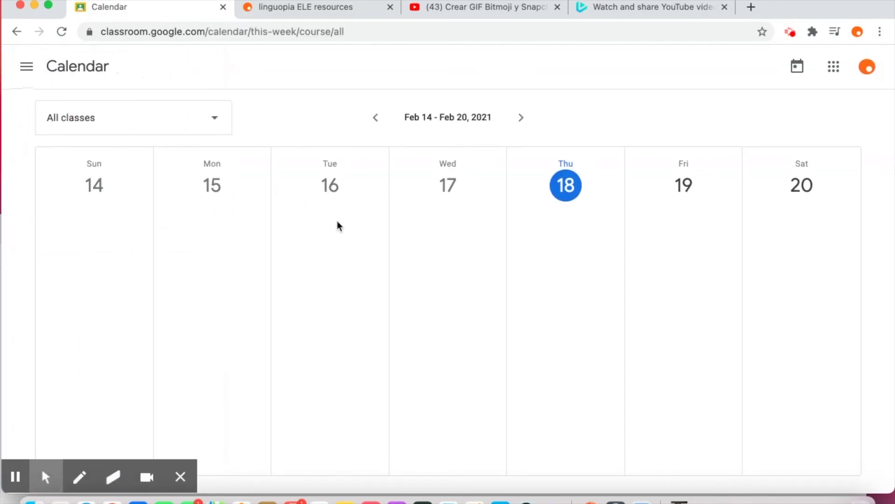
- Check the work still to review and the reviewed work for all classes, returning to the work to review
click(28, 70)
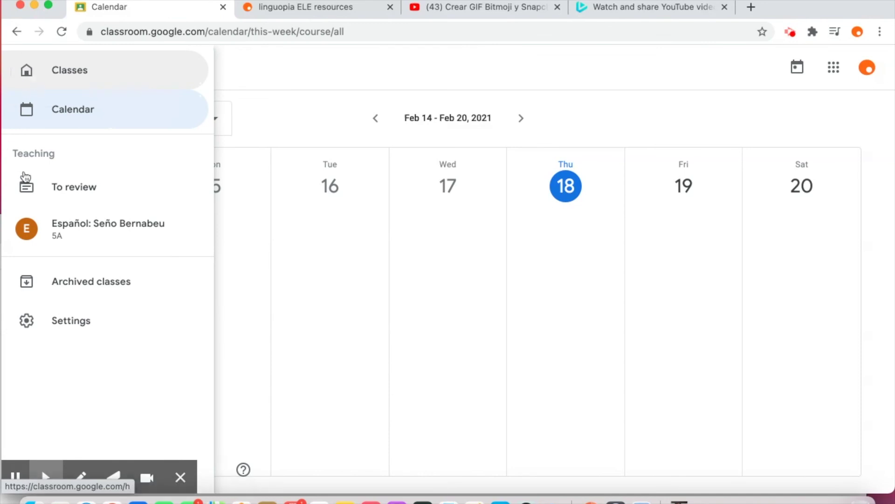
click(103, 191)
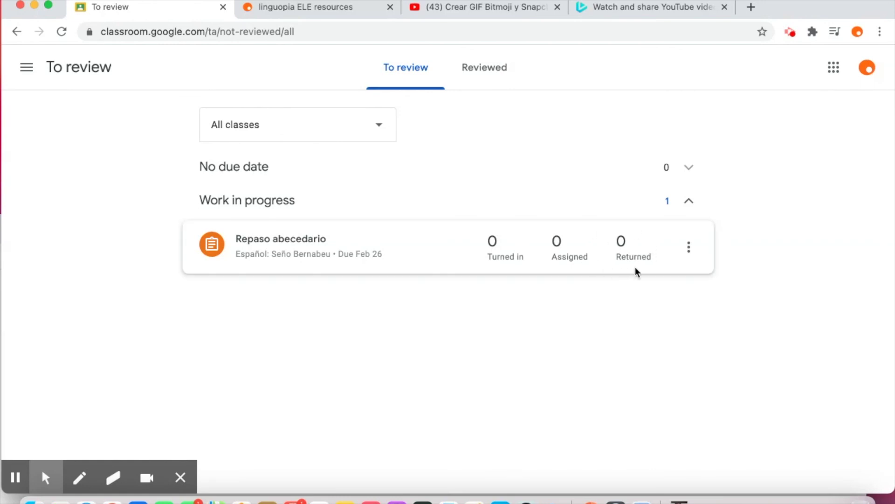
click(493, 78)
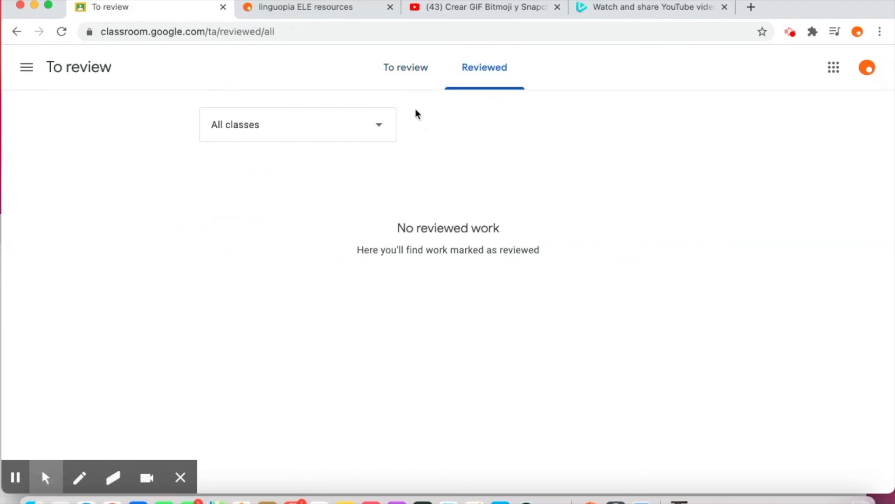
click(395, 70)
- Look through the profile and notification options in the general Classroom settings, and return to the overview of all classes
click(26, 67)
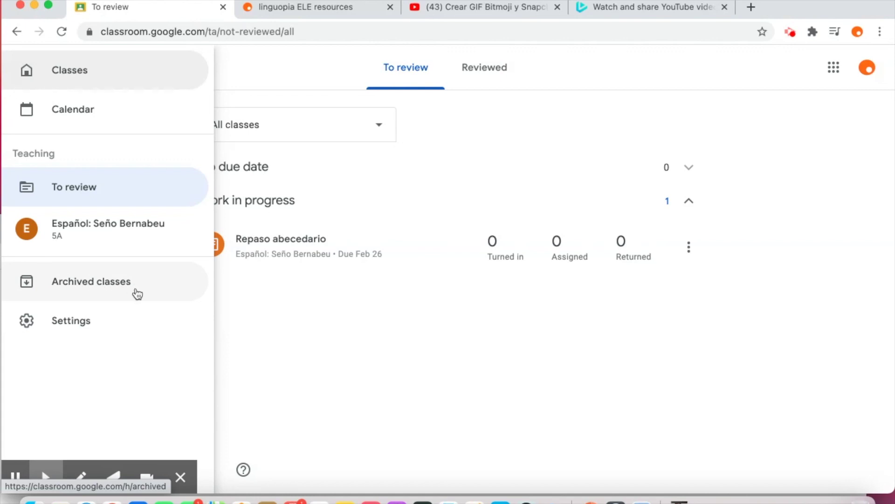
click(55, 322)
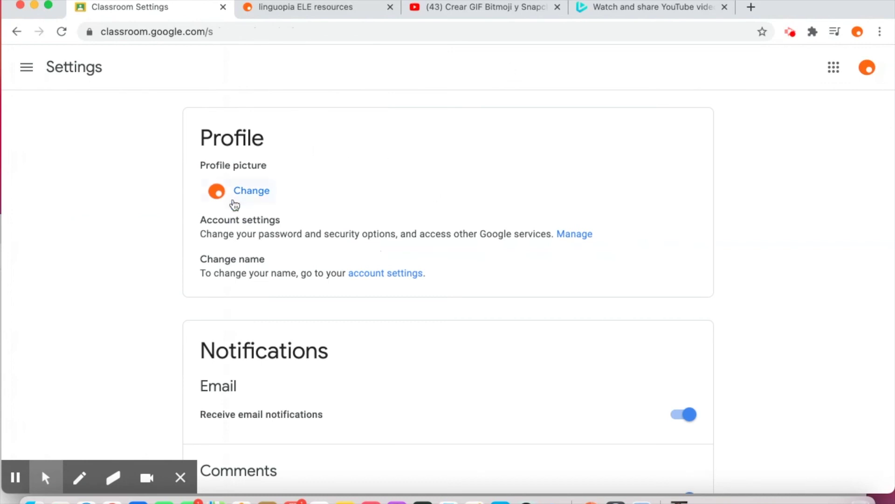
scroll(224, 262, down, 7)
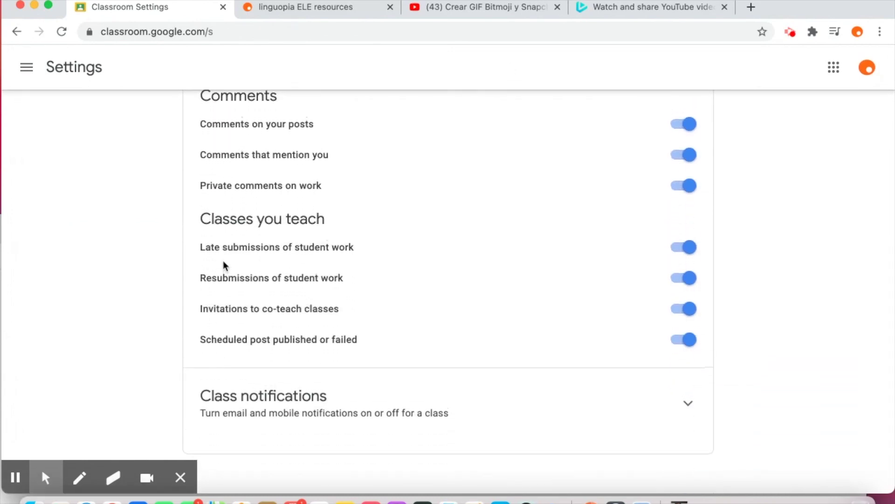
scroll(224, 263, up, 9)
click(24, 67)
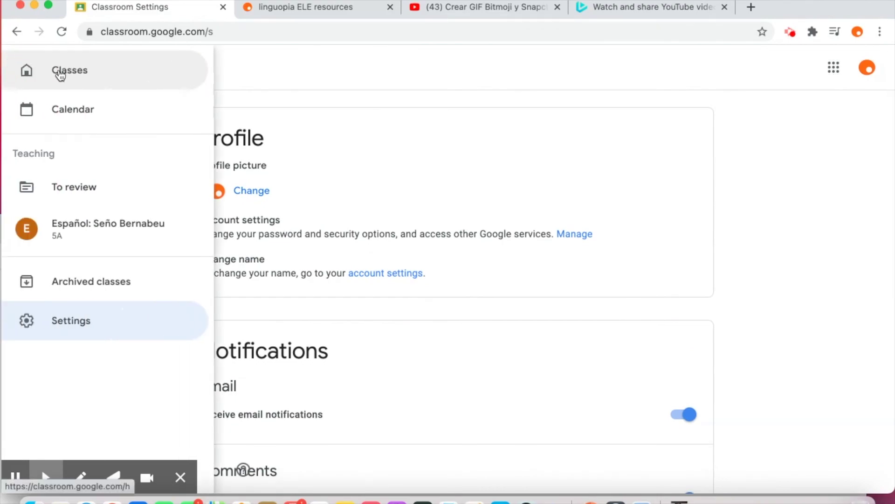
click(50, 73)
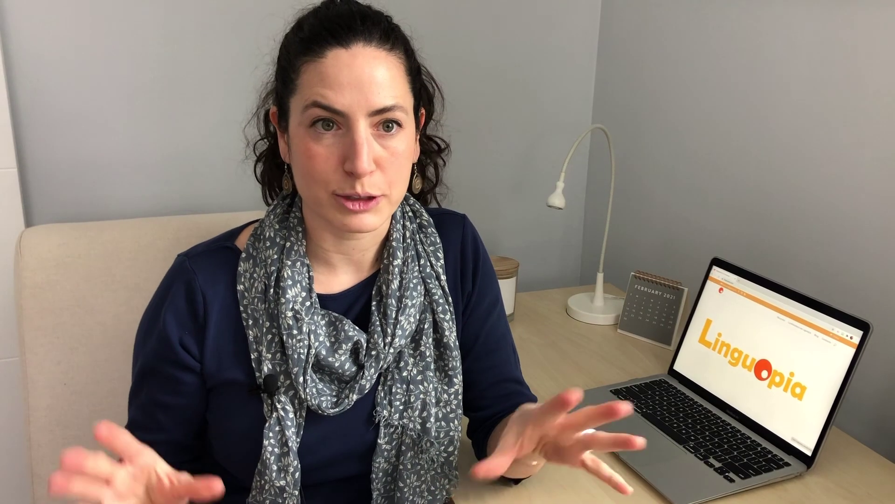